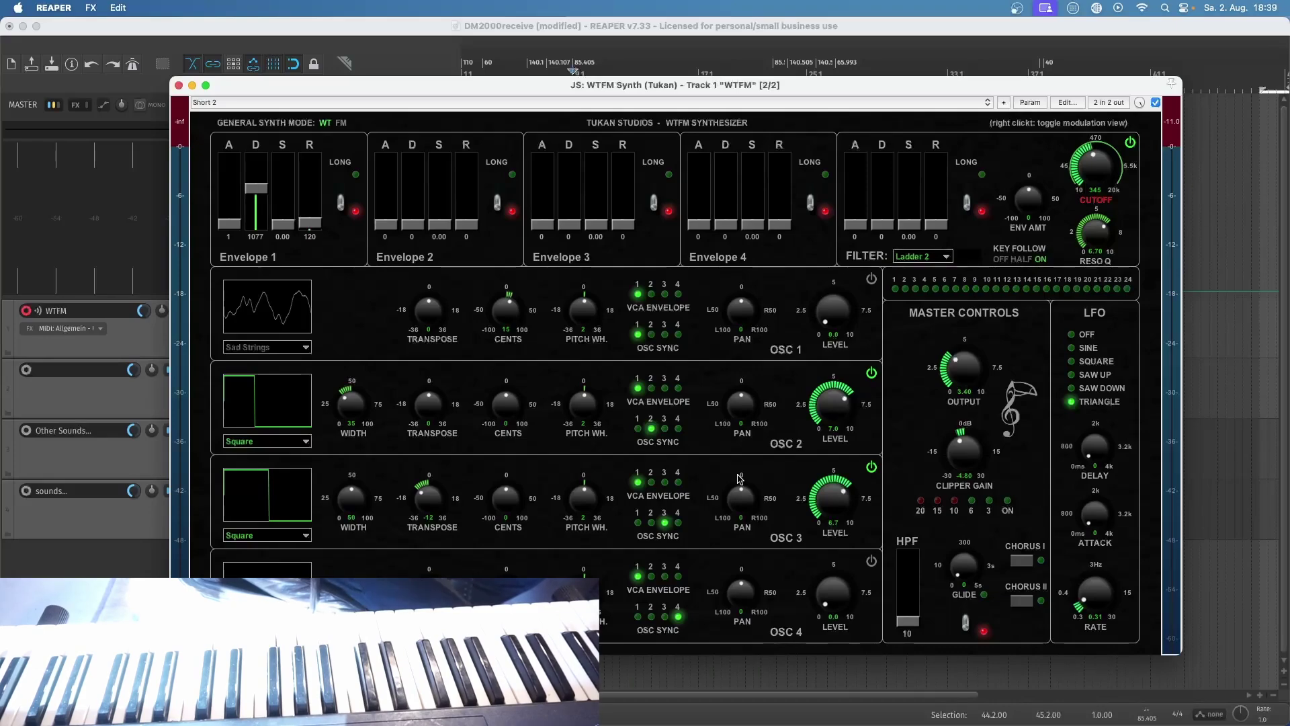
Step: Focus the WTFM Synth FX window holding the 'Short 2' patch
left_click(592, 665)
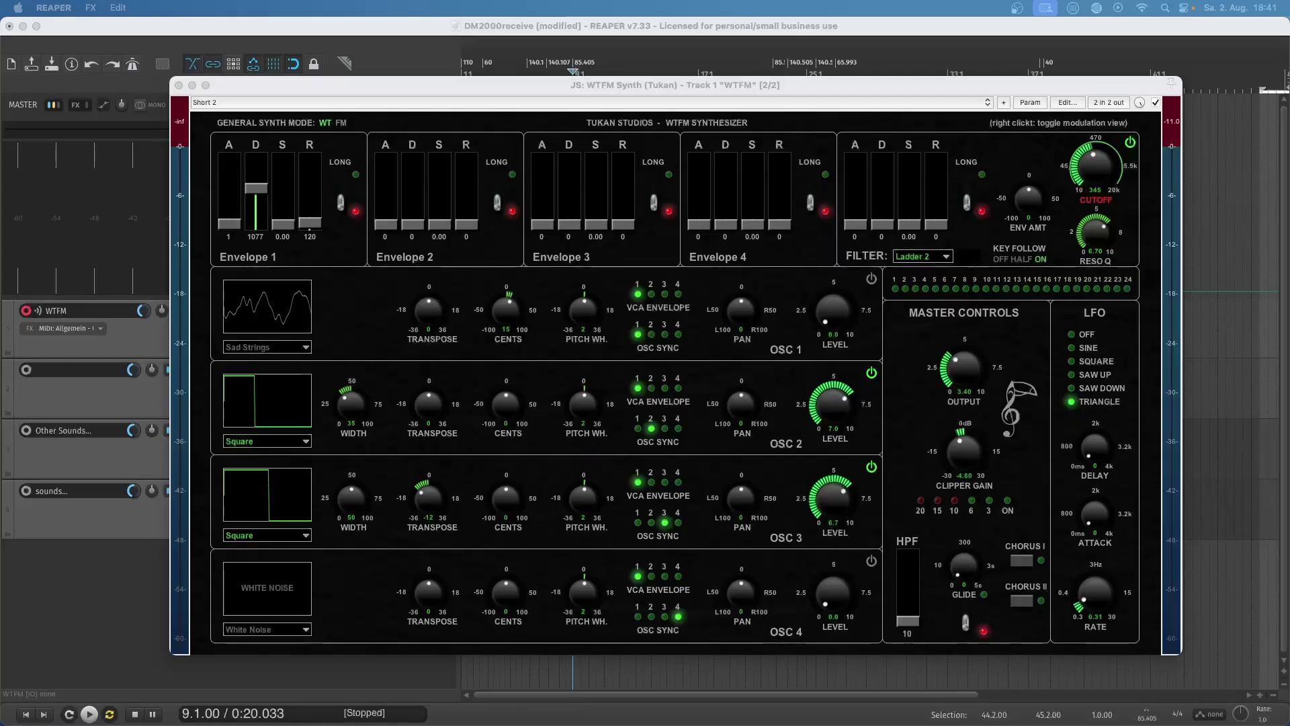
Step: Close the WTFM Synth window and set the arpeggiator's Pattern Style to UP
key("super+w")
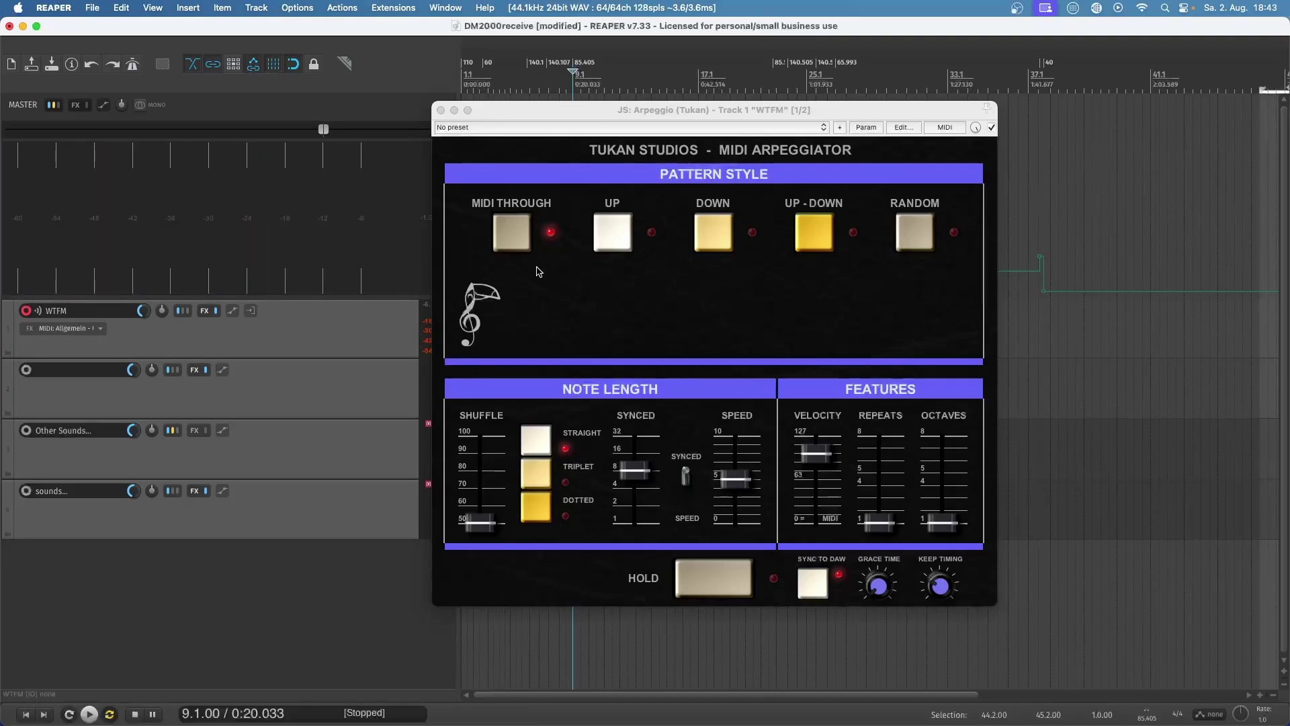
left_click(608, 241)
left_click(608, 242)
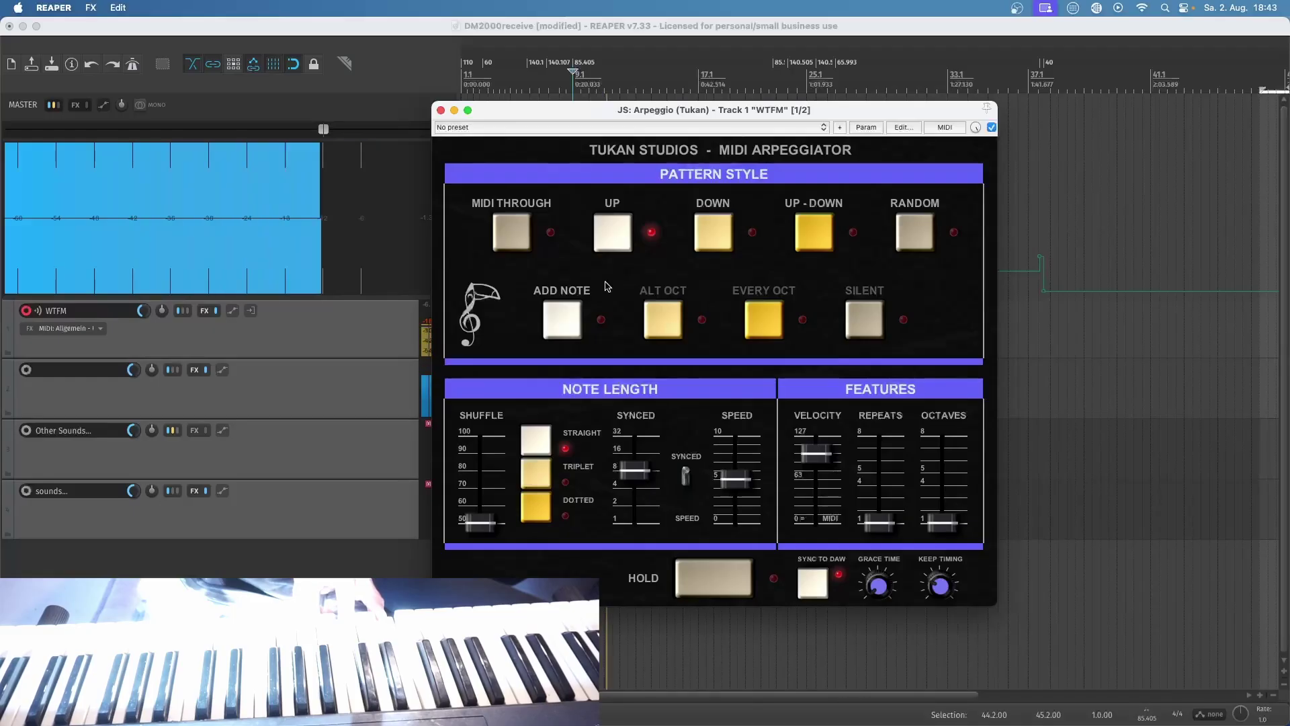
Step: Pass MIDI through unchanged with MIDI THROUGH, then return the pattern to UP
left_click(543, 240)
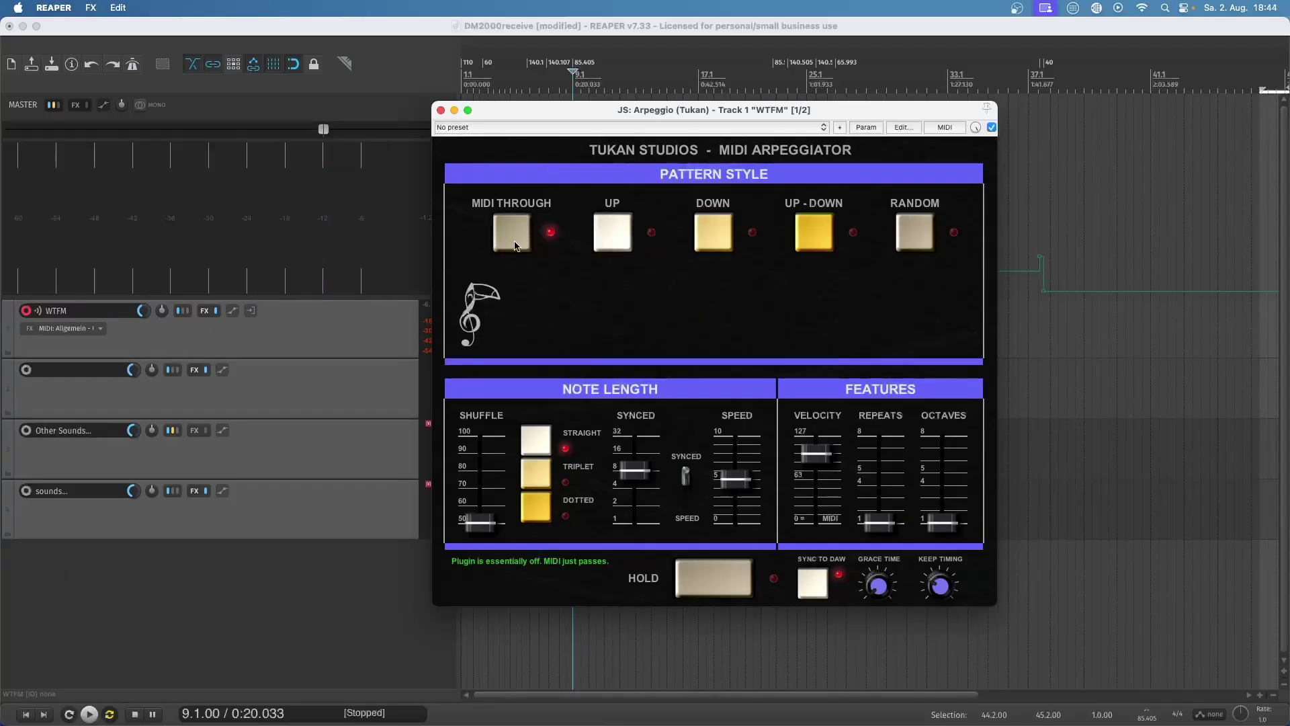
mouse_move(508, 231)
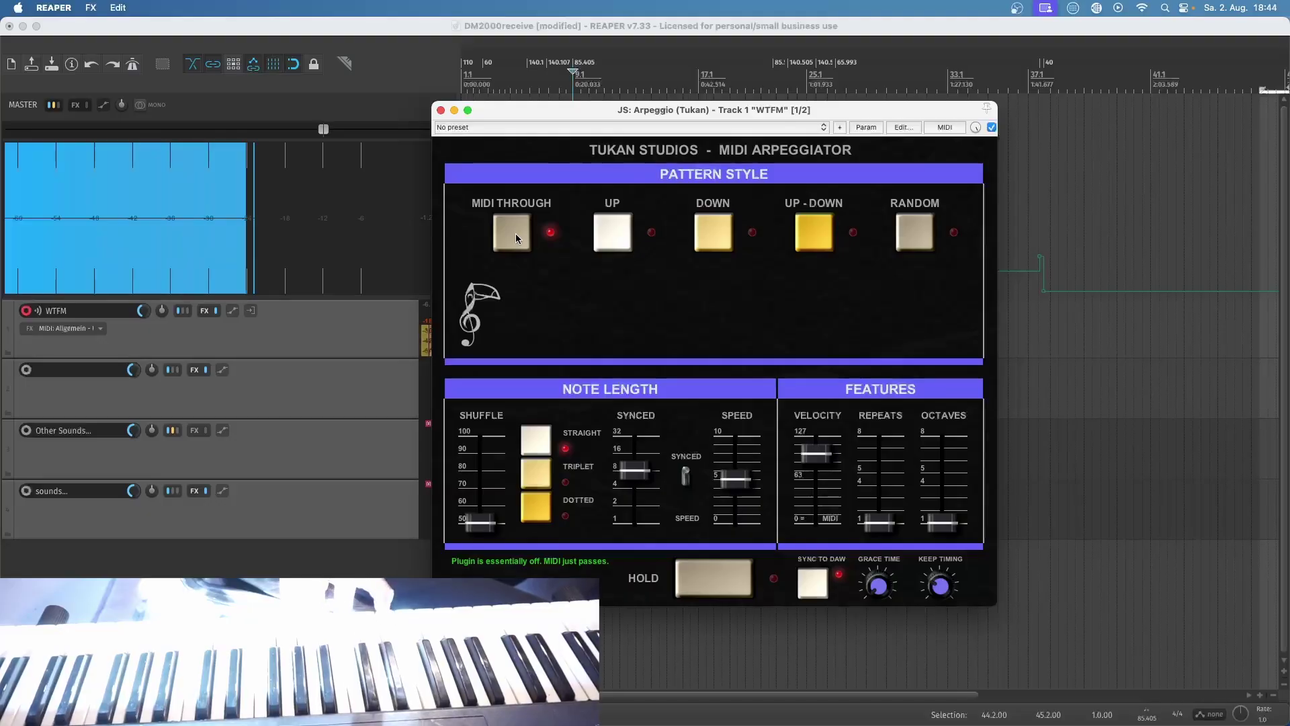
left_click(600, 228)
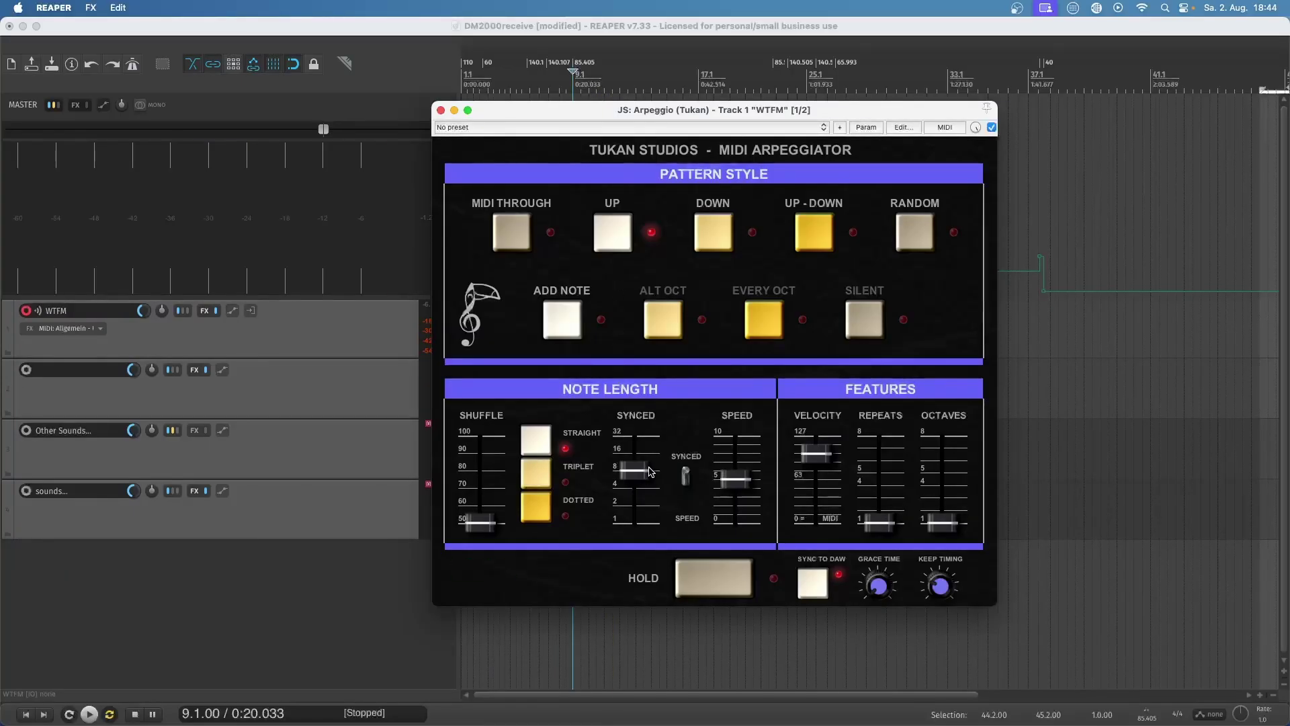
Step: Change the synced note value from 8 to 16 to 4, try triplet and dotted, return to straight, raise shuffle
left_click_drag(640, 475, 644, 455)
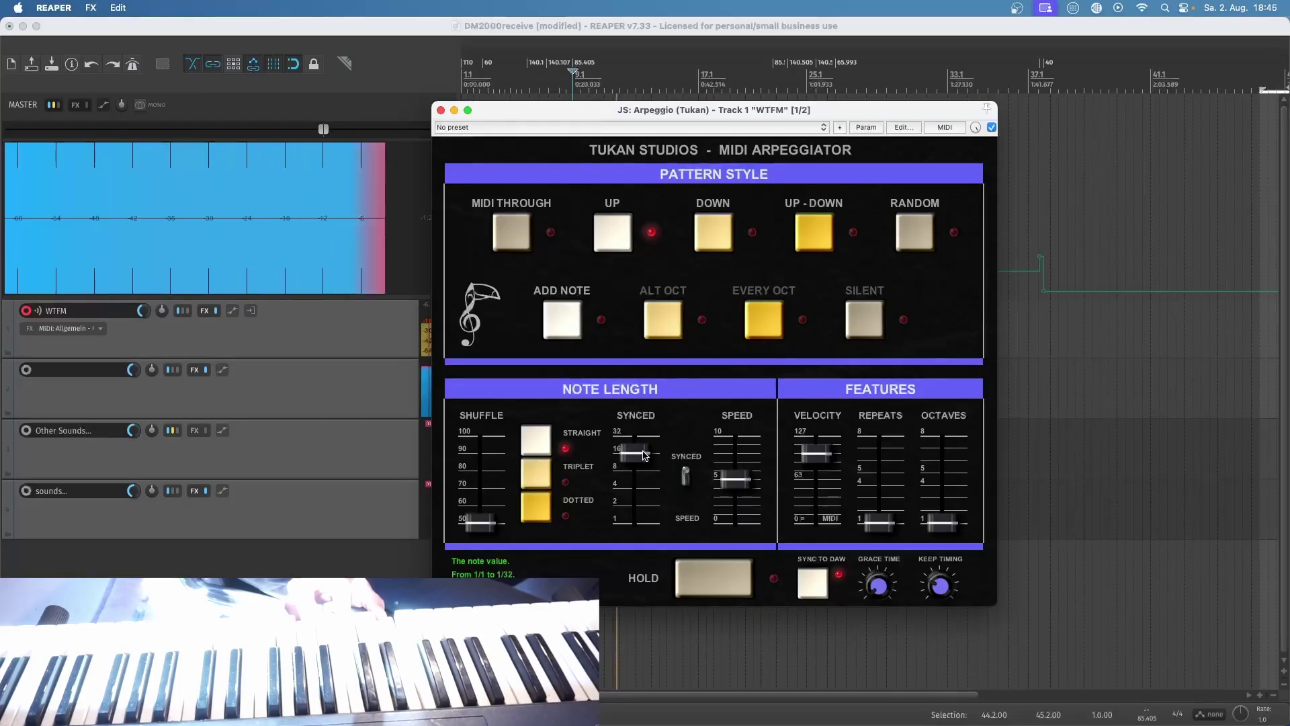
left_click_drag(643, 454, 650, 496)
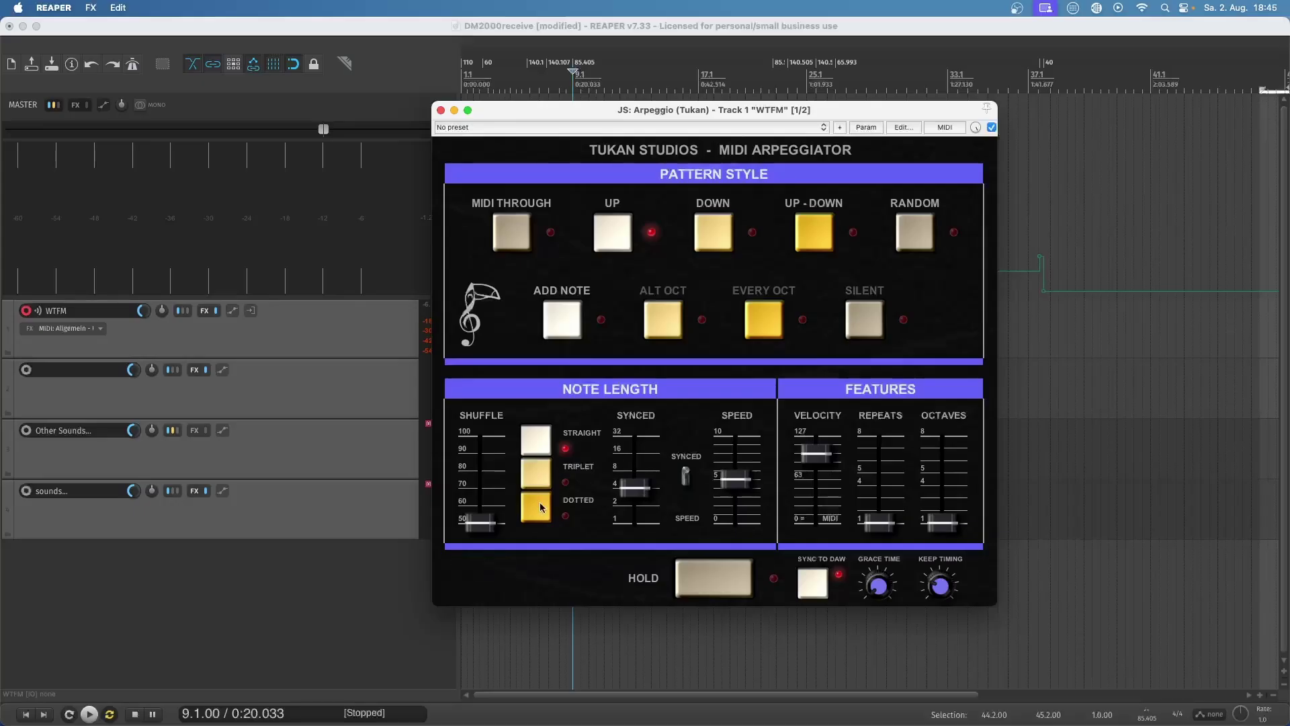
left_click(536, 474)
left_click(543, 515)
left_click(540, 455)
mouse_move(480, 522)
left_mouse_down()
mouse_move(495, 452)
mouse_move(495, 527)
left_mouse_up()
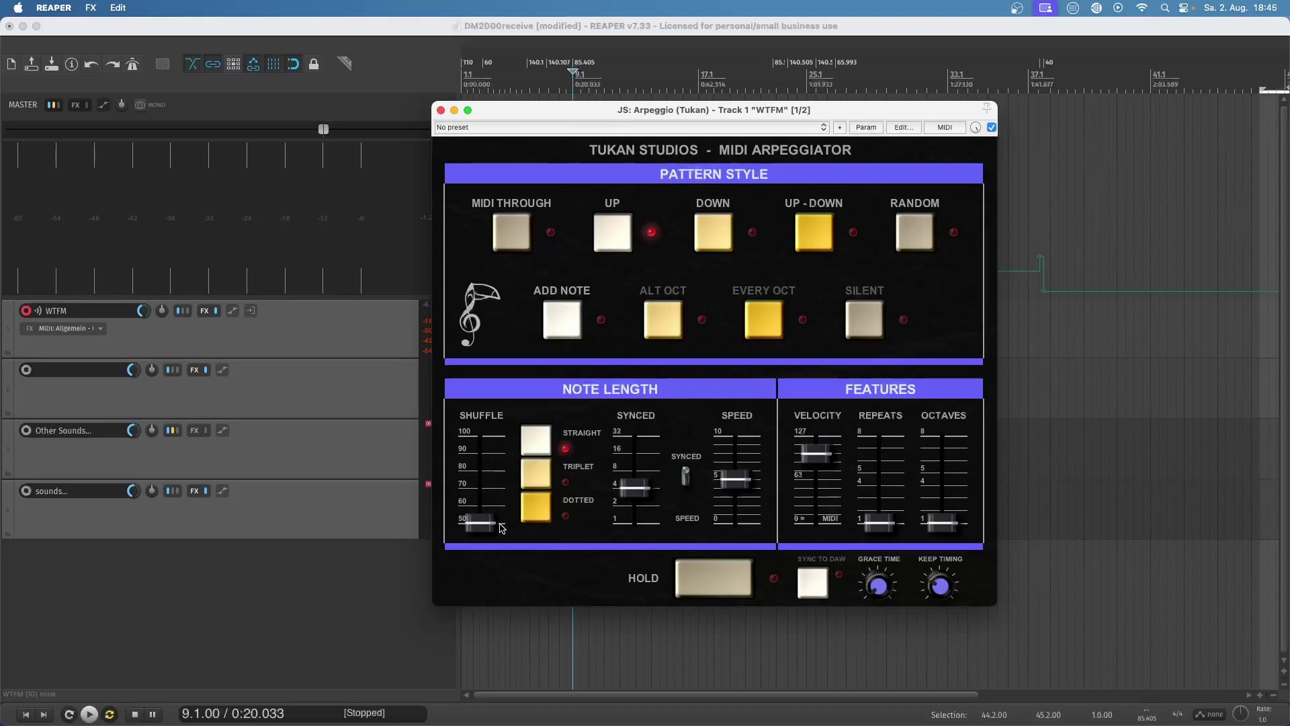
Step: Switch to free speed, adjust the speed slider, then return to tempo-synced note values
left_click(686, 478)
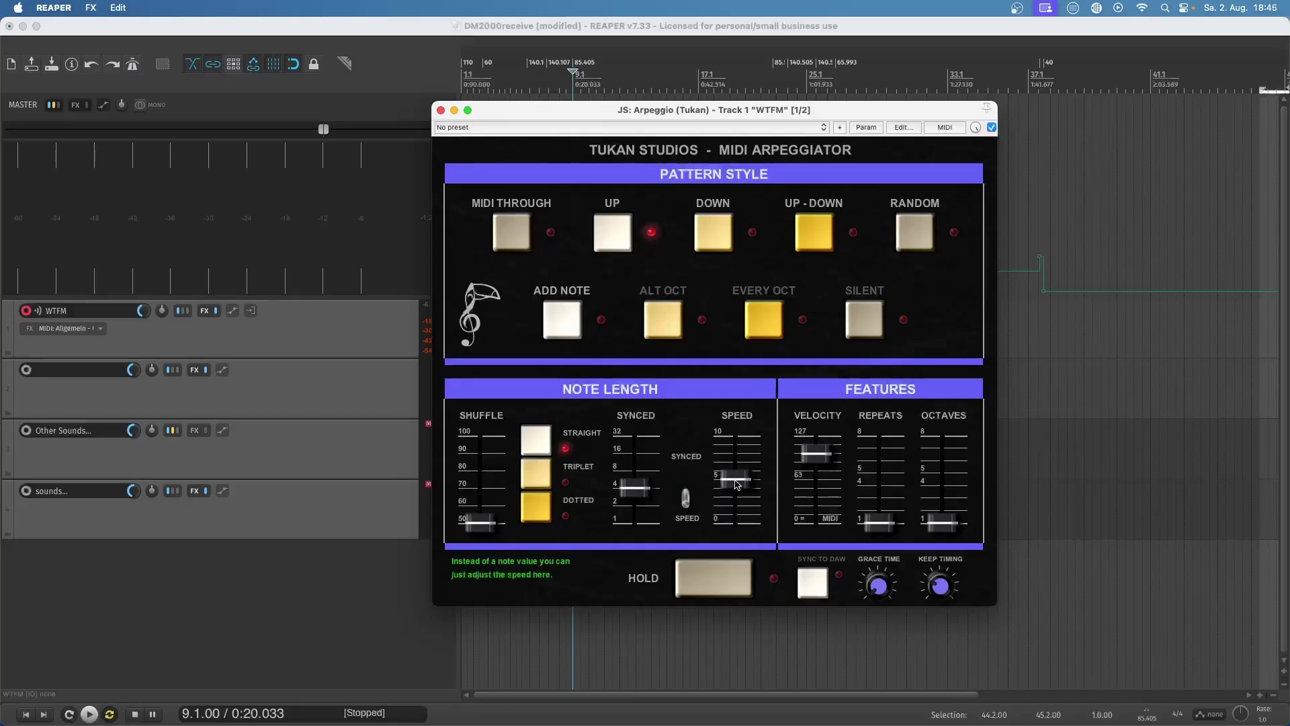
left_click_drag(737, 480, 752, 458)
left_click(685, 498)
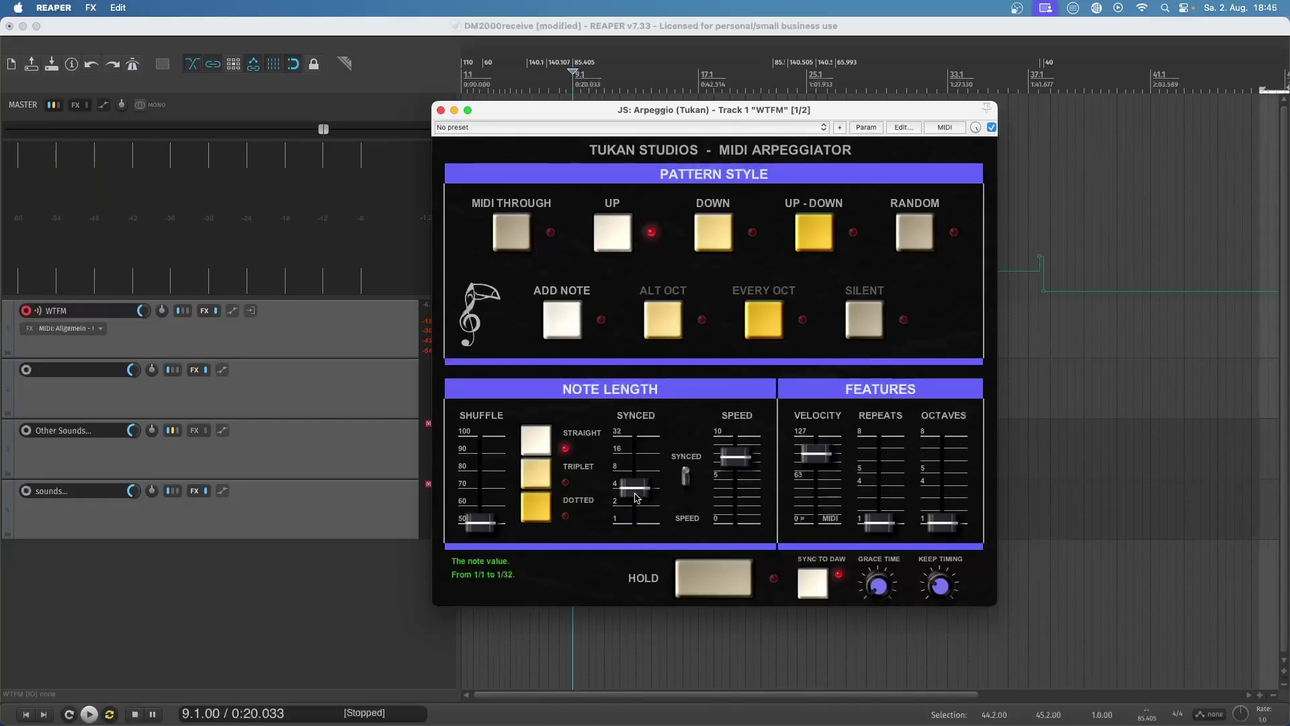
Step: Set the synced note value to 8 and step through the DOWN, UP-DOWN and RANDOM patterns
left_click_drag(633, 488, 637, 470)
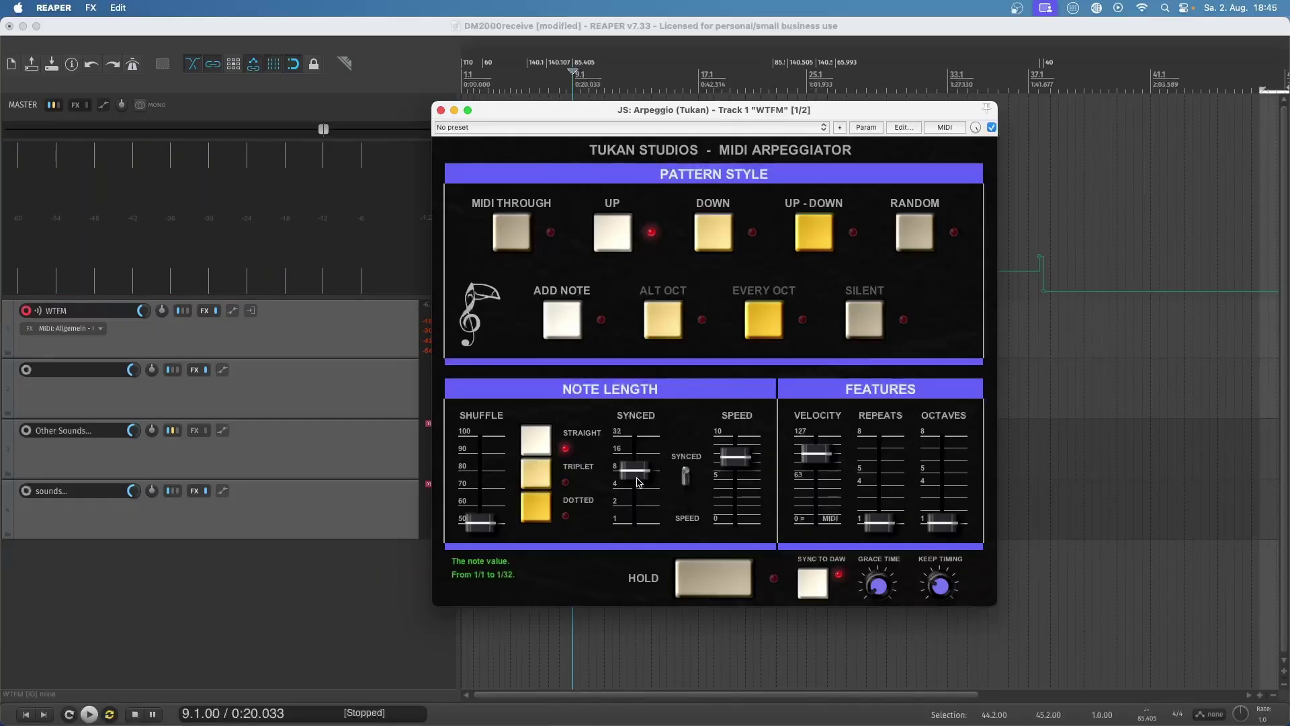
left_click(723, 239)
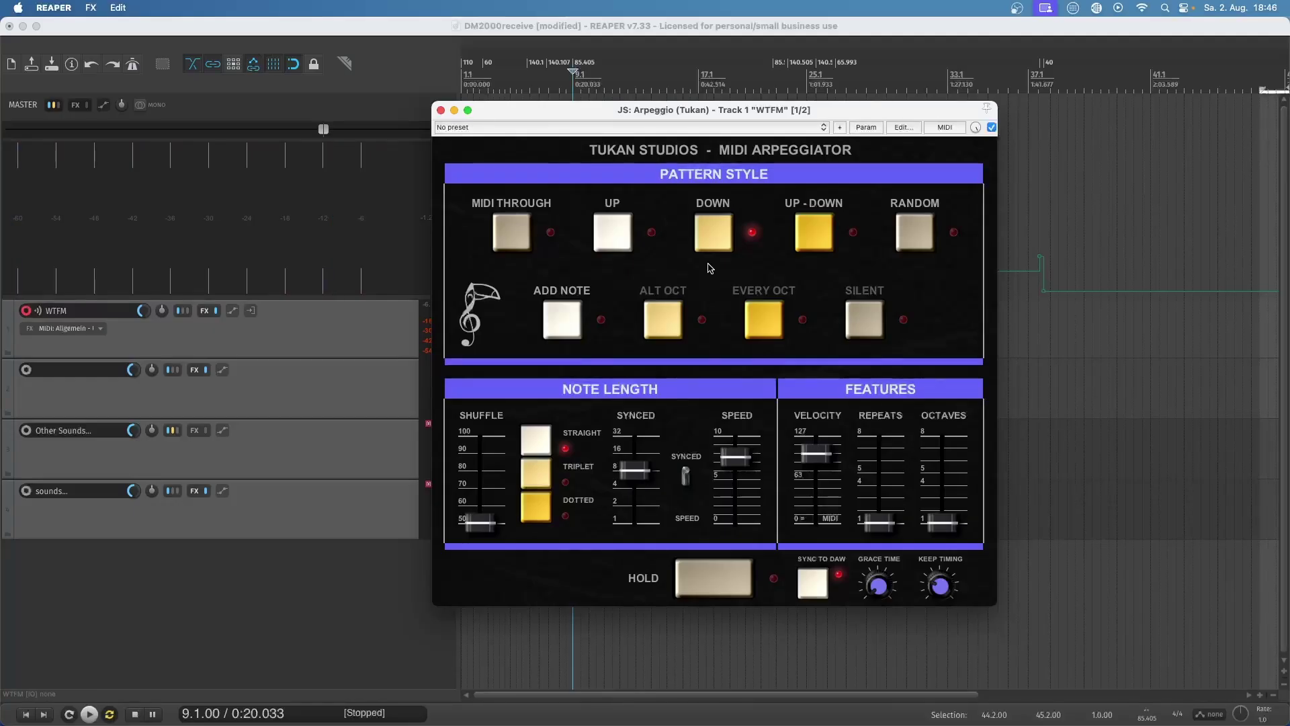
left_click(797, 240)
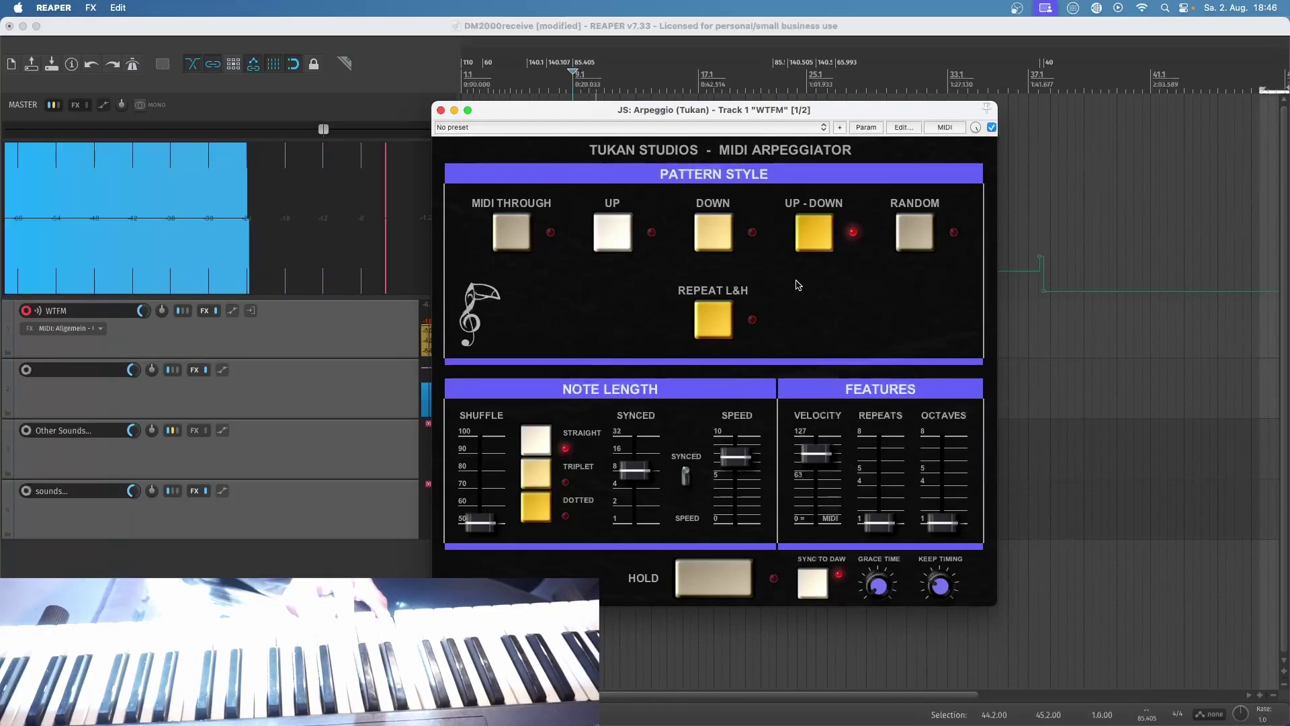
left_click(908, 246)
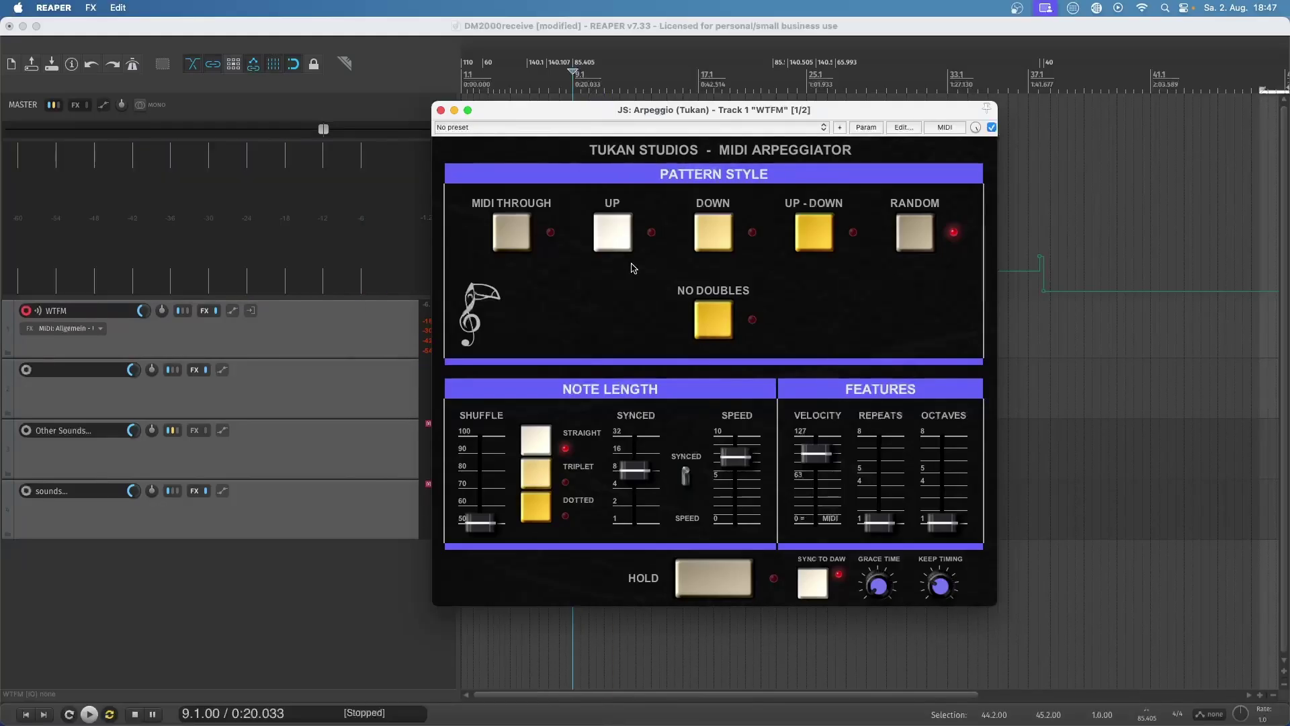
Step: Switch the pattern to UP, DOWN, then back to UP, and turn on ADD NOTE
left_click(613, 234)
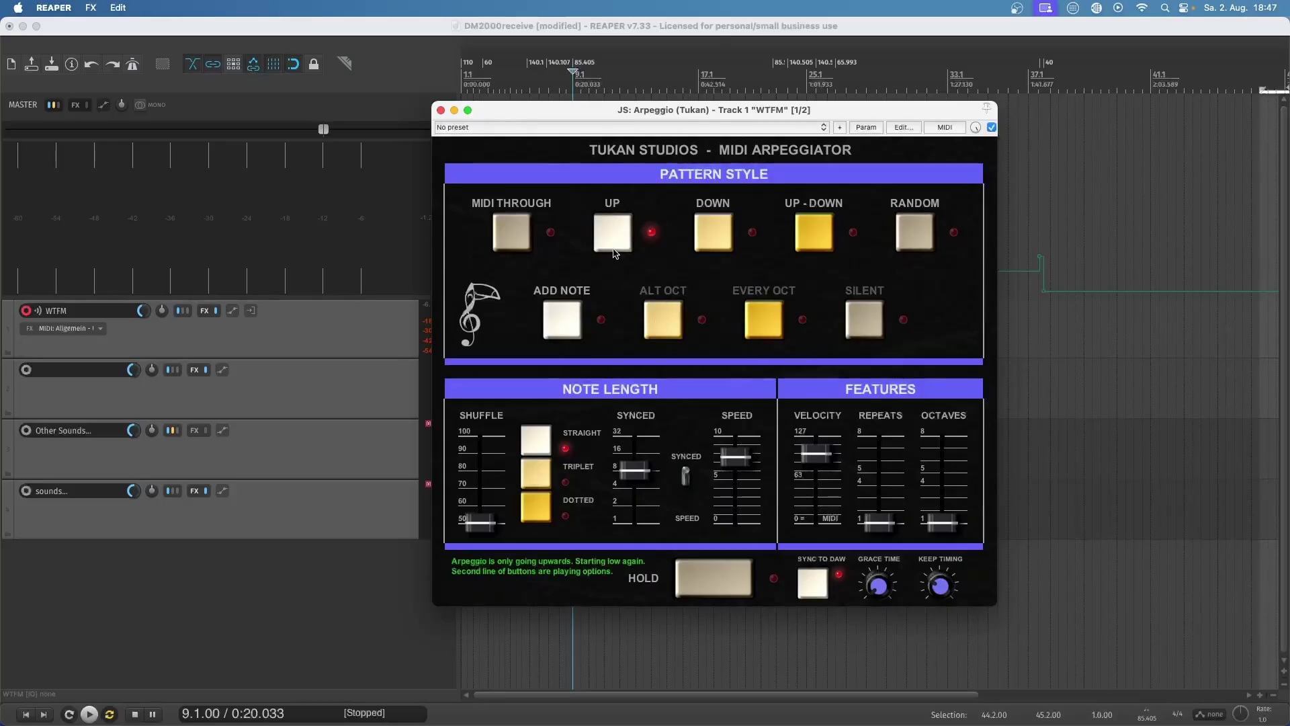
left_click(714, 245)
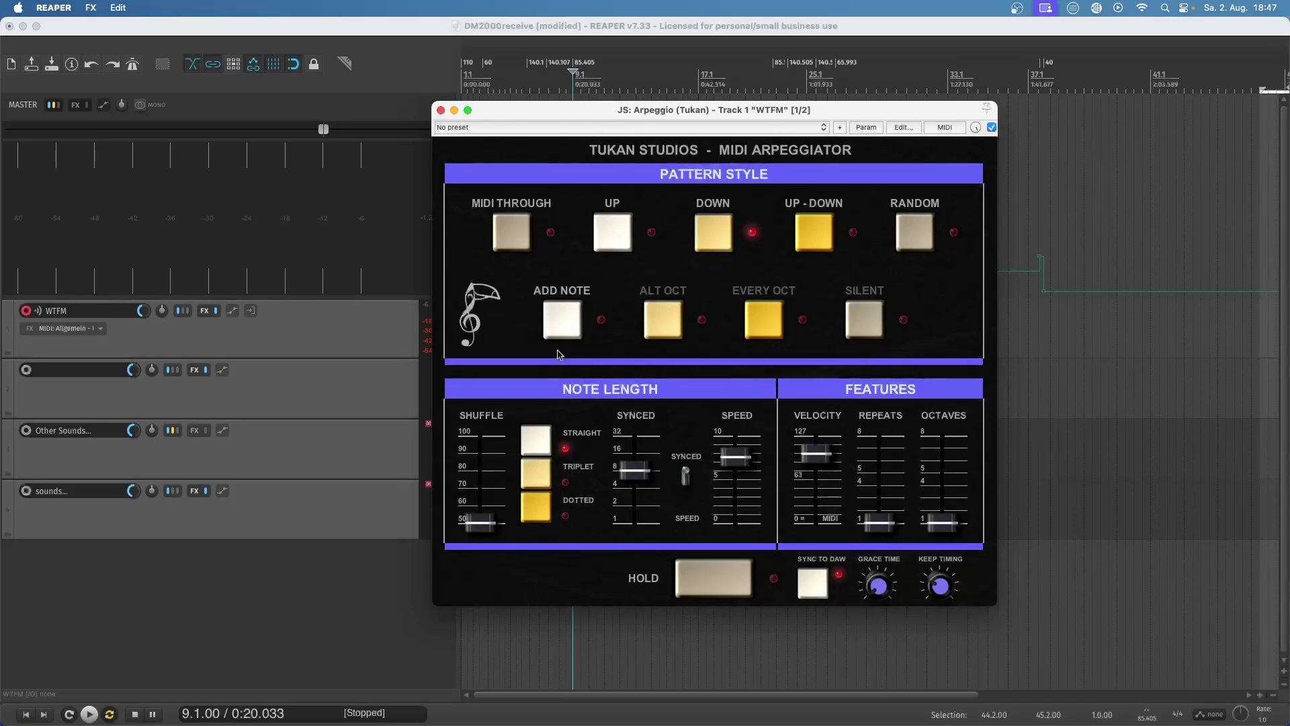
left_click(612, 238)
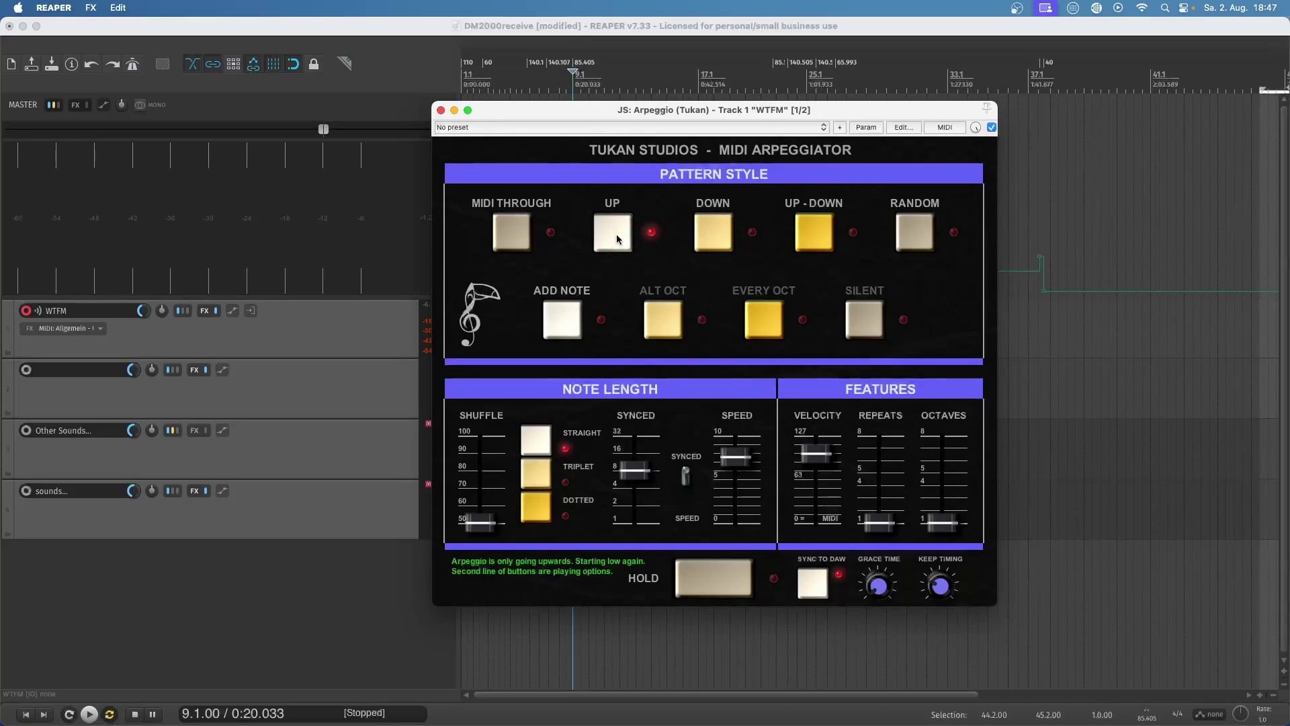
left_click(571, 322)
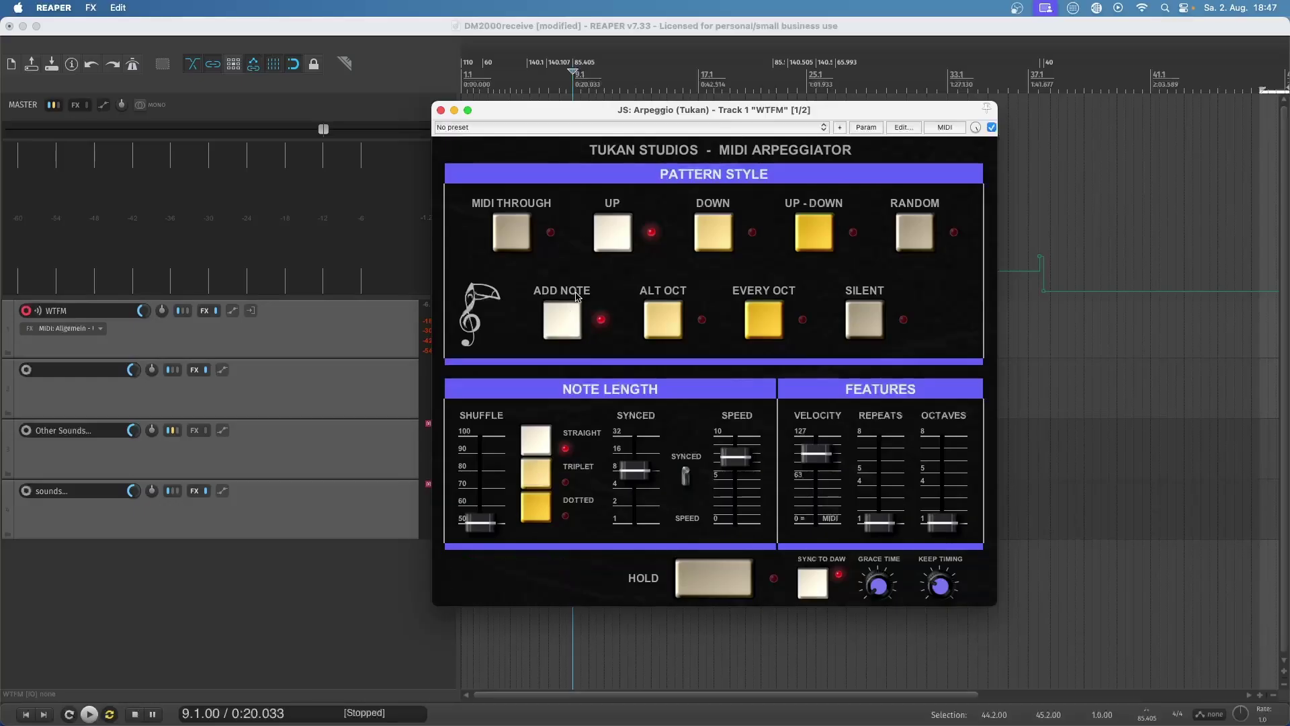
left_click(579, 311)
Step: Turn on ALT OCT and raise the OCTAVES slider from 1 to 2
mouse_move(549, 322)
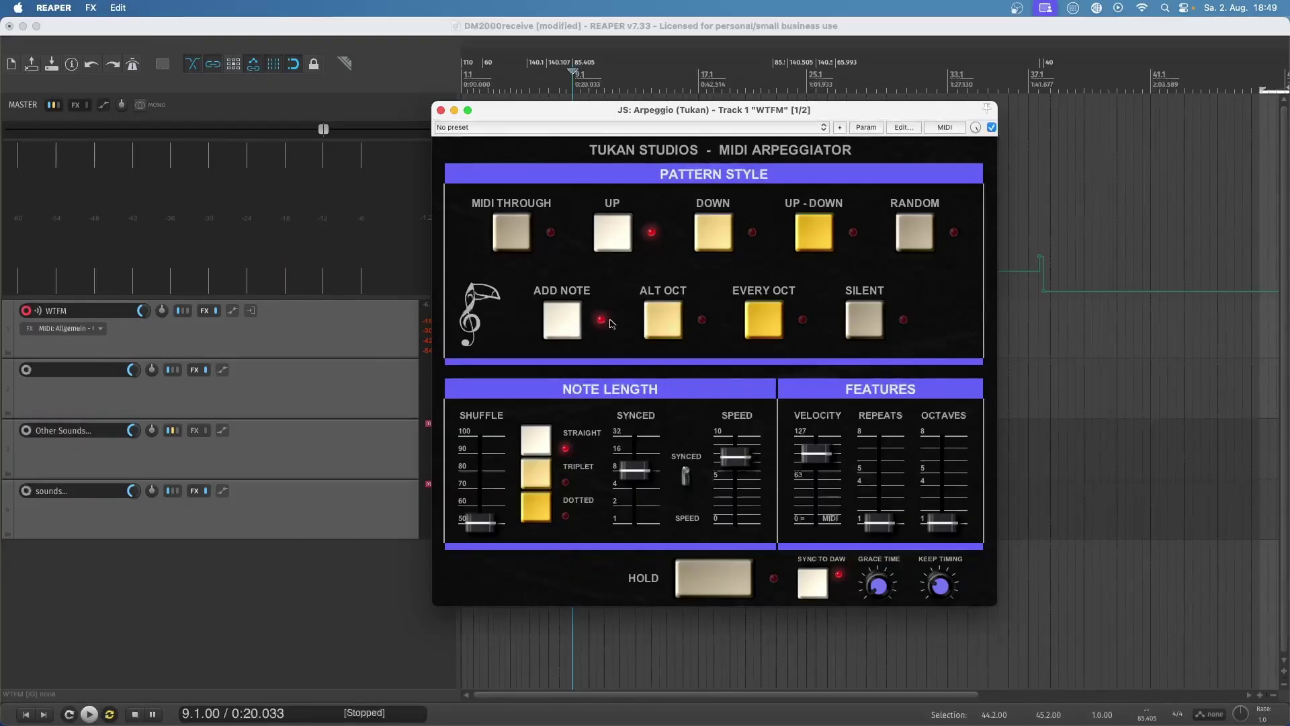
left_click(678, 322)
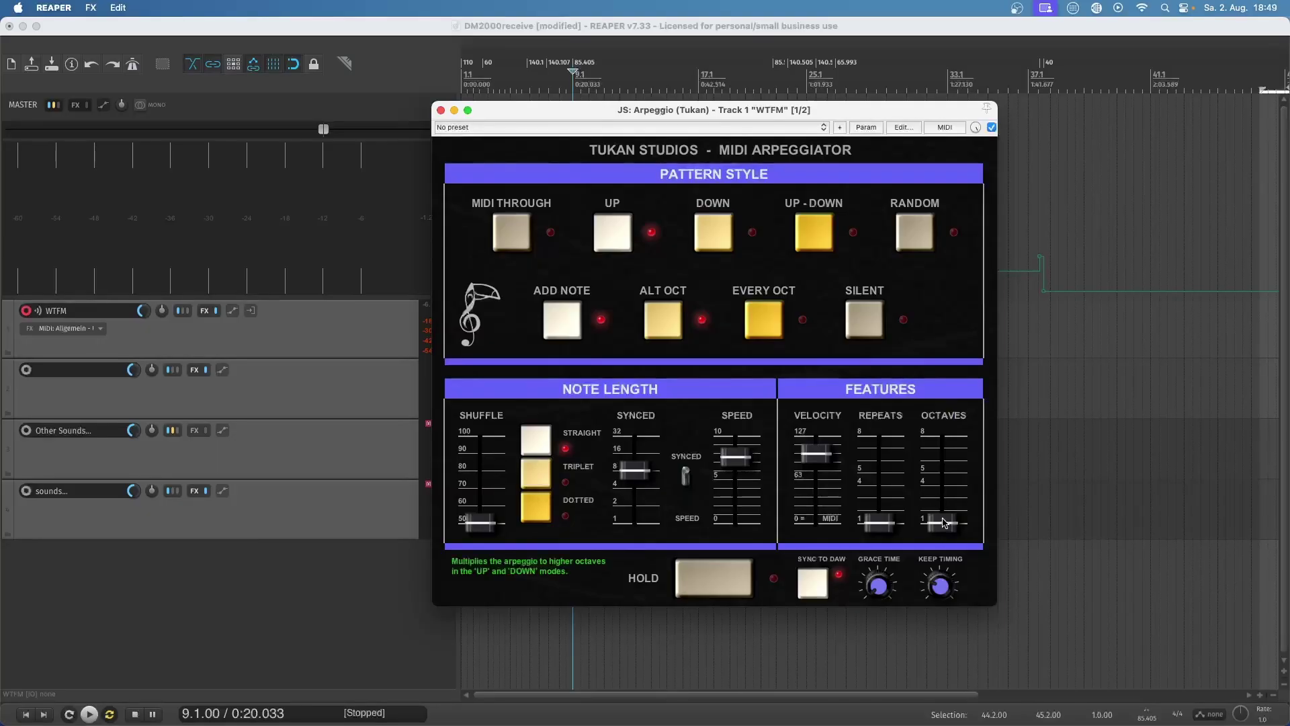
left_click_drag(943, 522, 945, 514)
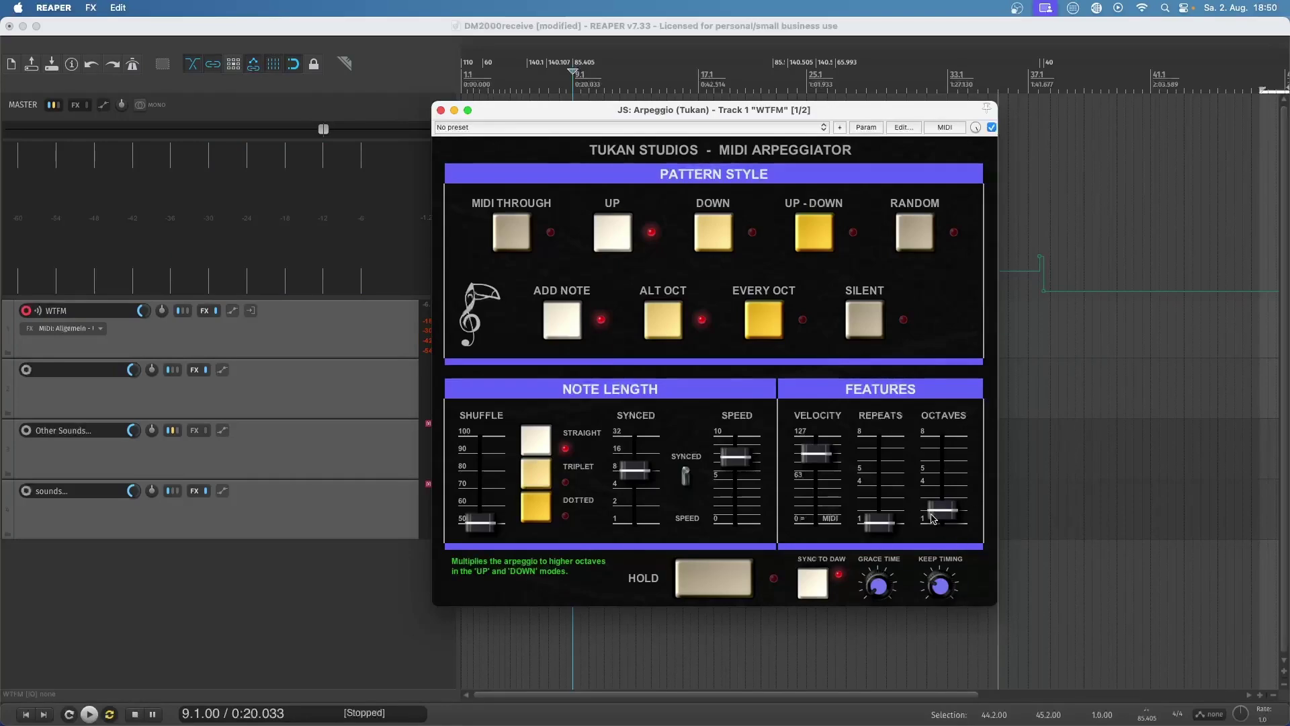
Step: Switch on the EVERY OCT button in the second Pattern Style row
left_click(769, 321)
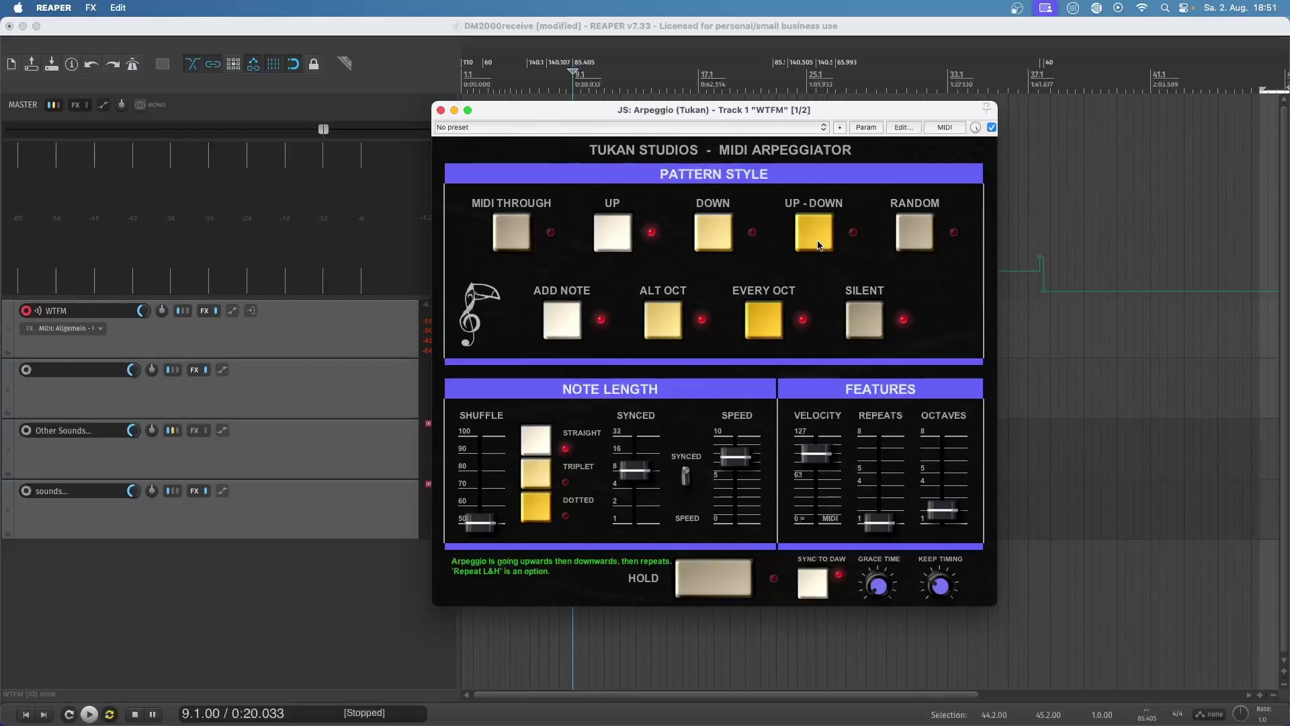
left_click(819, 245)
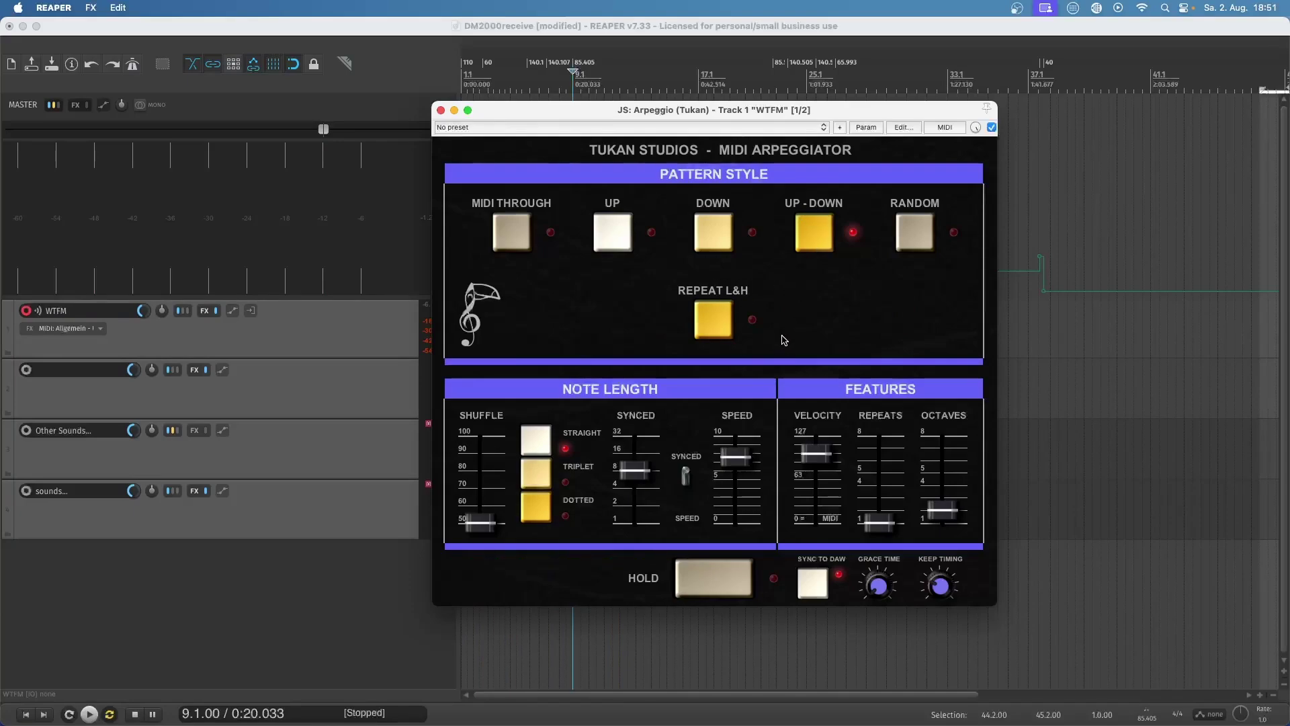
left_click(612, 232)
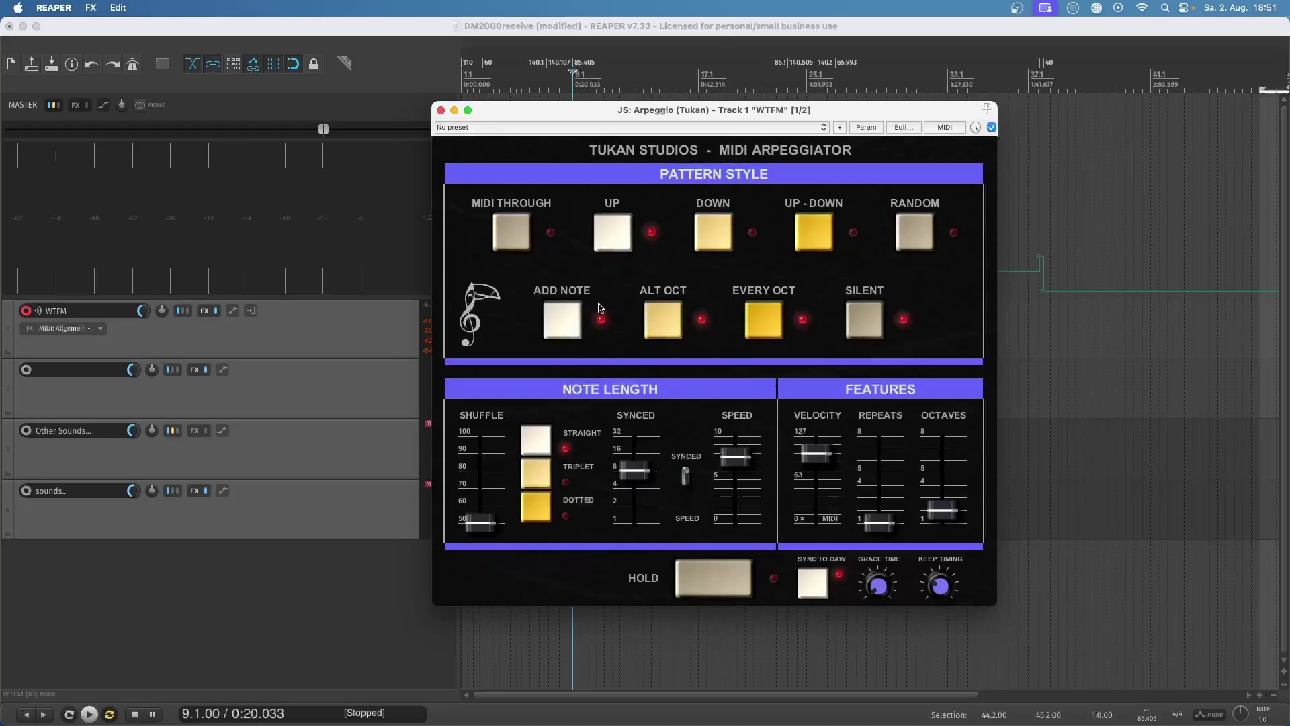
left_click(820, 231)
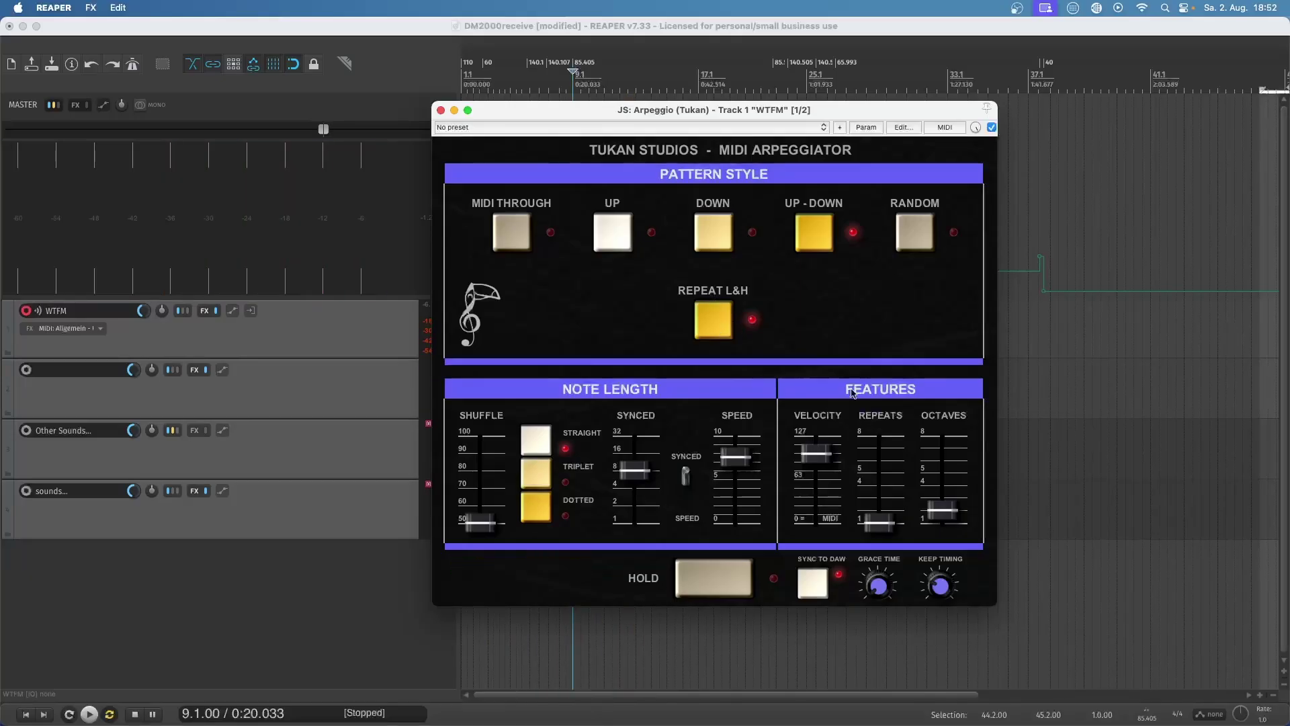
left_click(613, 233)
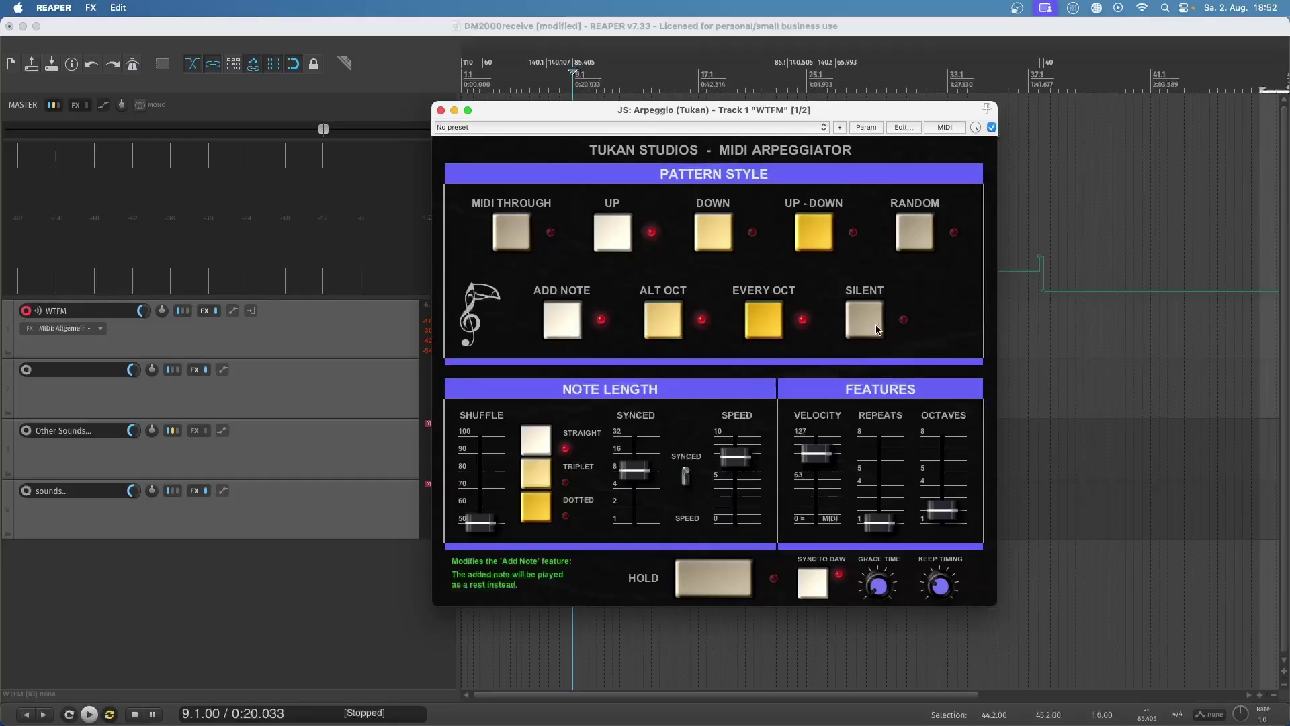
Step: Set the octave range to about 4, synced note value to 16, and repeats to 2
left_click_drag(943, 512, 952, 489)
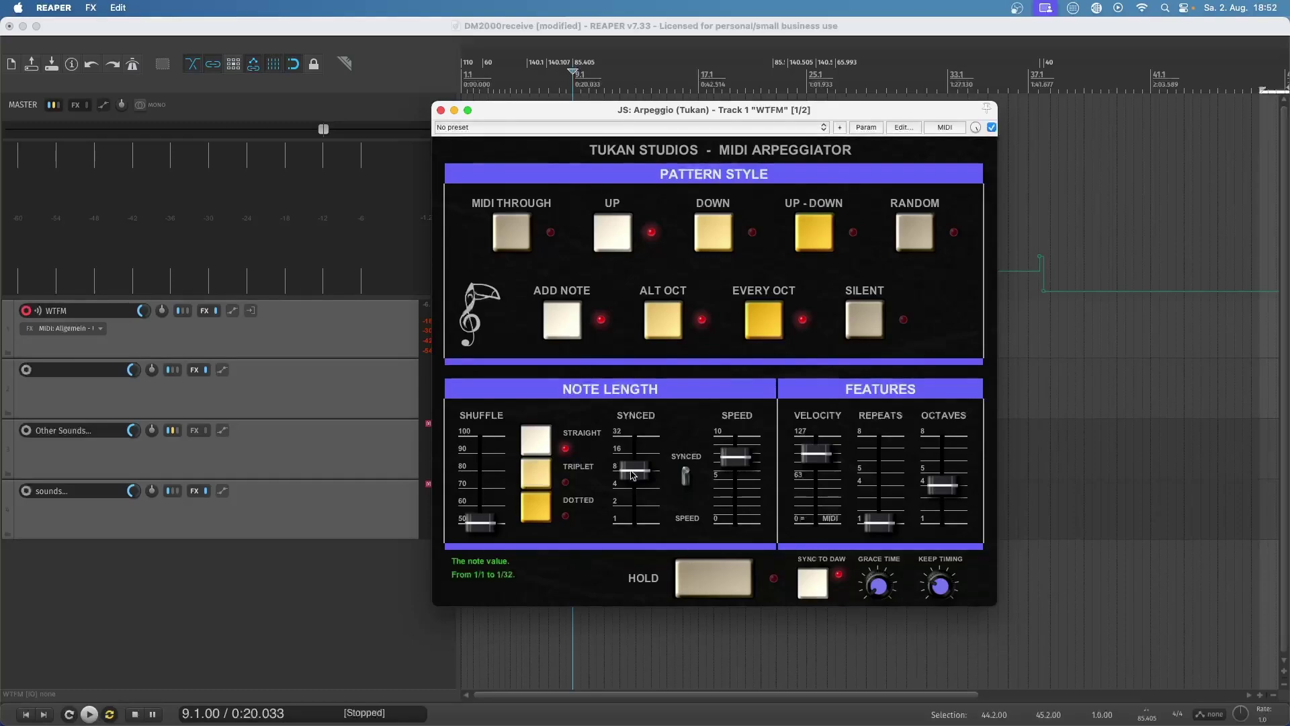
left_click_drag(633, 474, 635, 463)
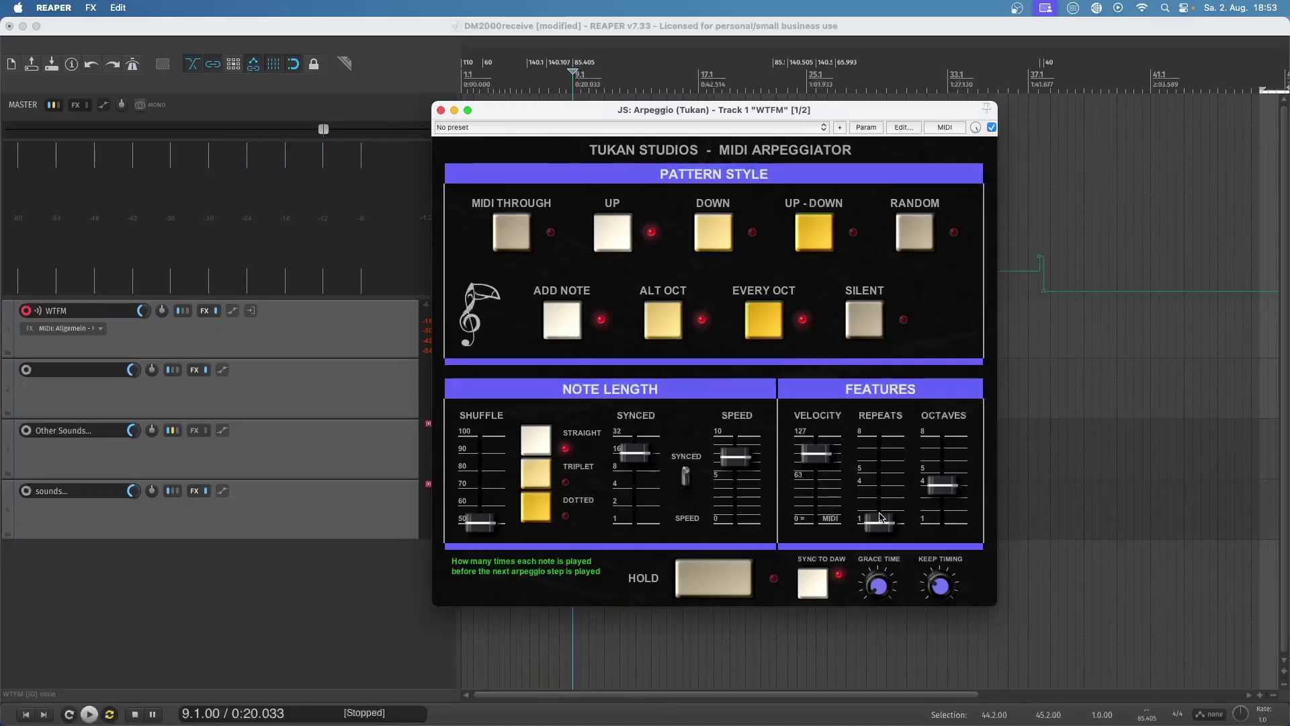
left_click_drag(881, 516, 882, 512)
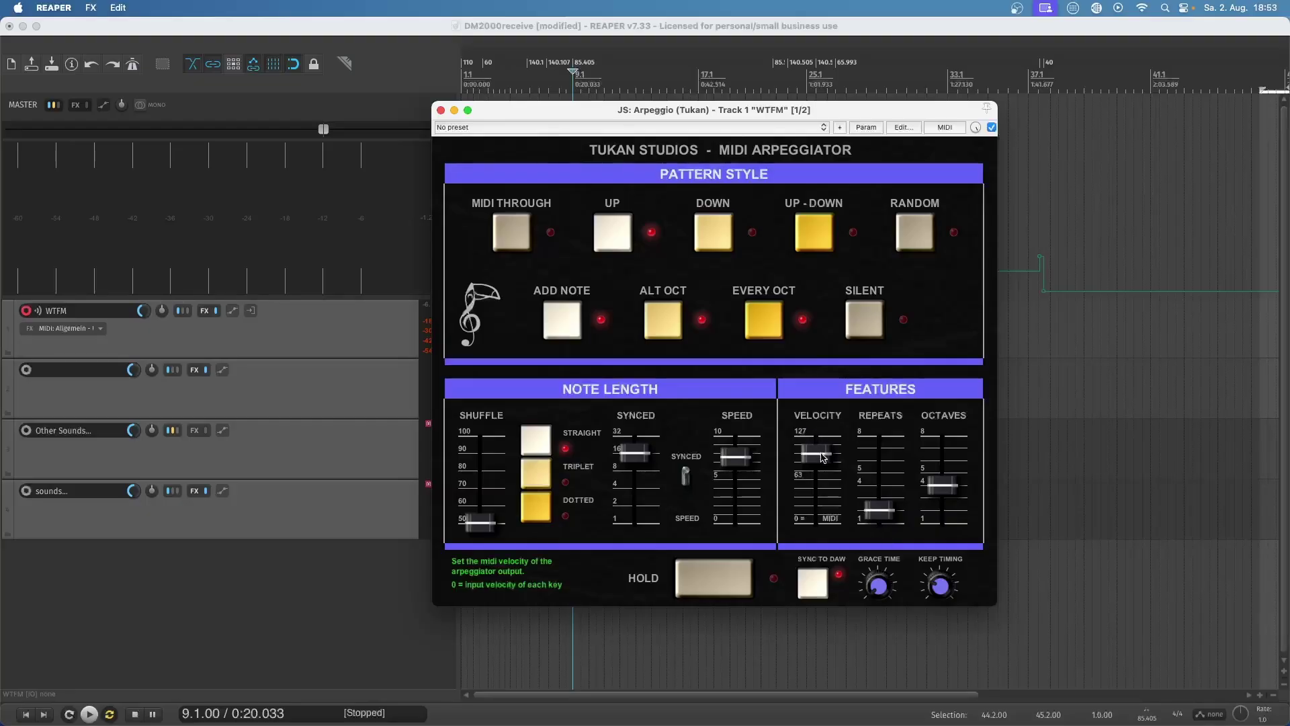
Step: Drop the output velocity to 0, then raise it back to roughly 105
mouse_move(825, 454)
left_mouse_down()
mouse_move(827, 483)
mouse_move(828, 458)
left_mouse_up()
left_click_drag(819, 451, 819, 526)
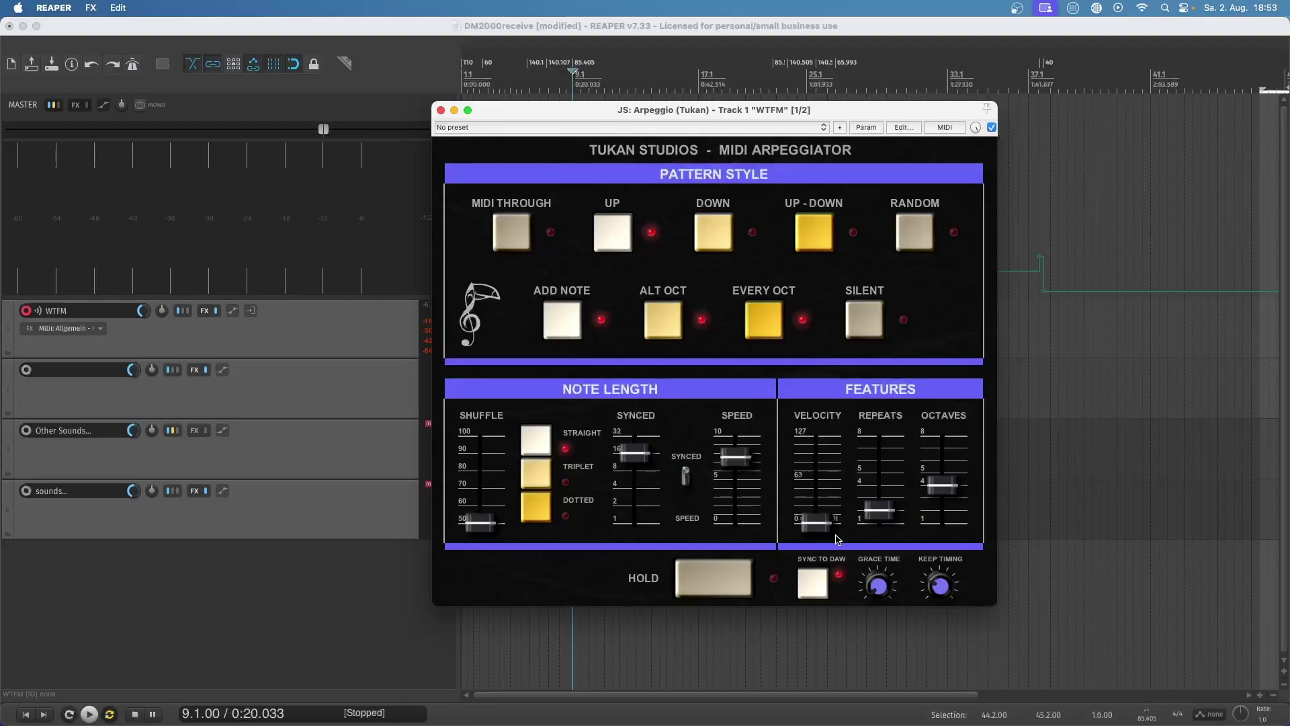
left_click_drag(837, 537, 833, 460)
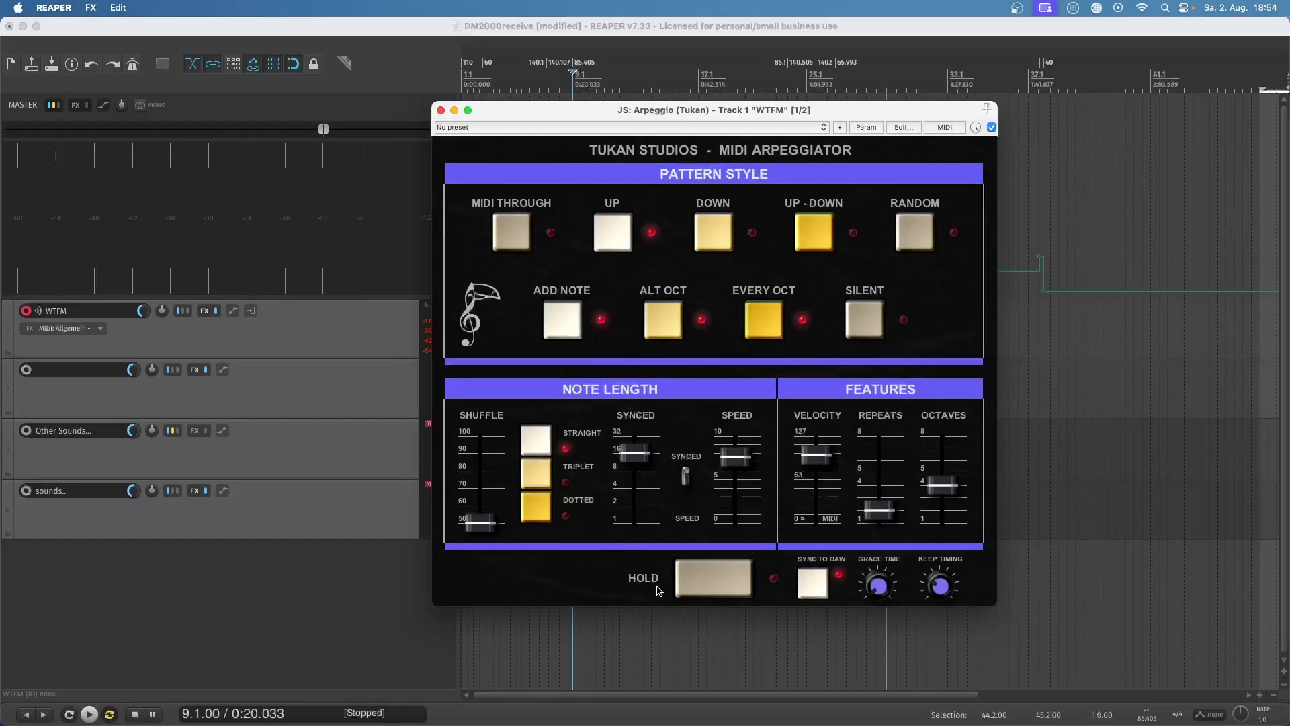
left_click(709, 577)
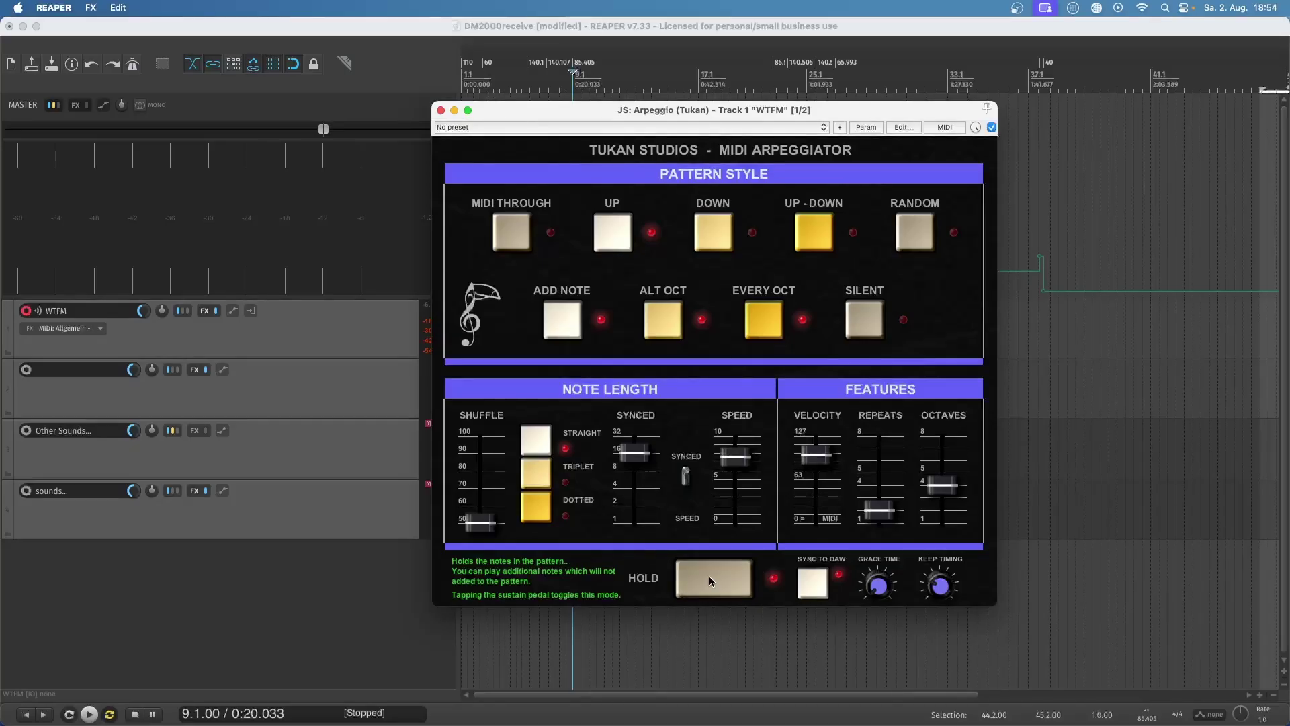
left_click(712, 573)
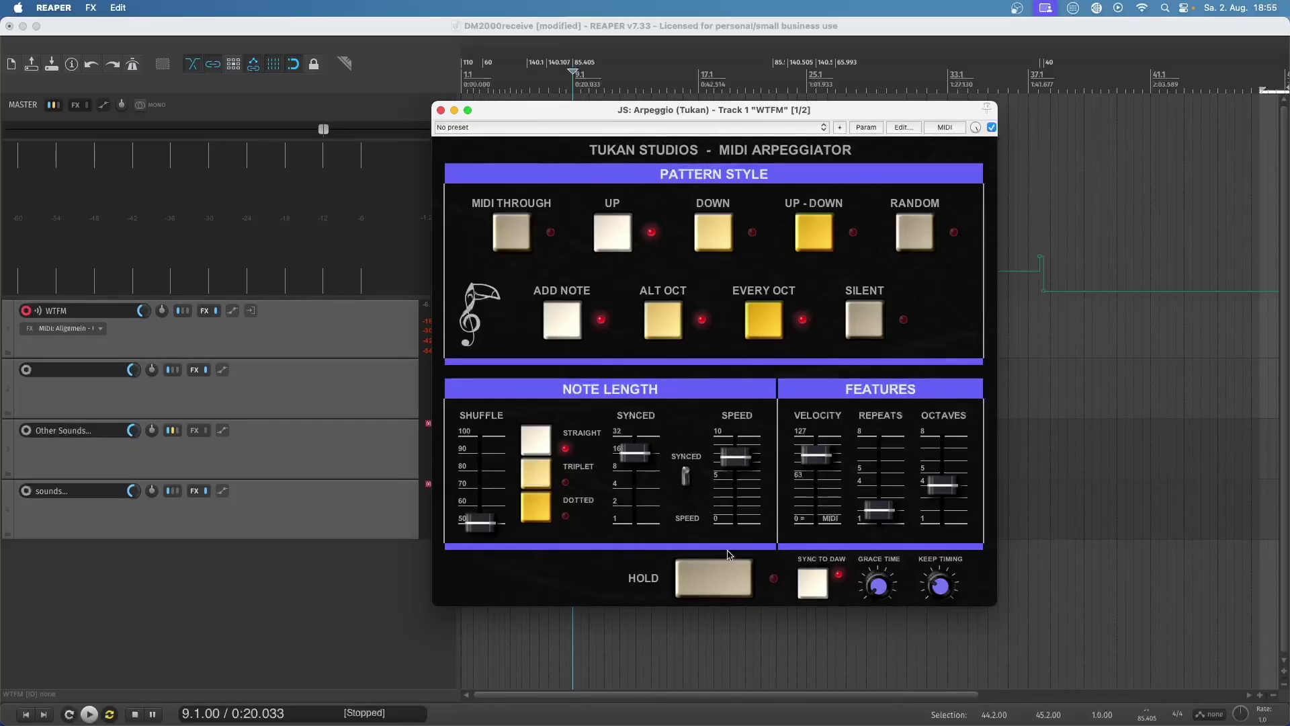
left_click(727, 556)
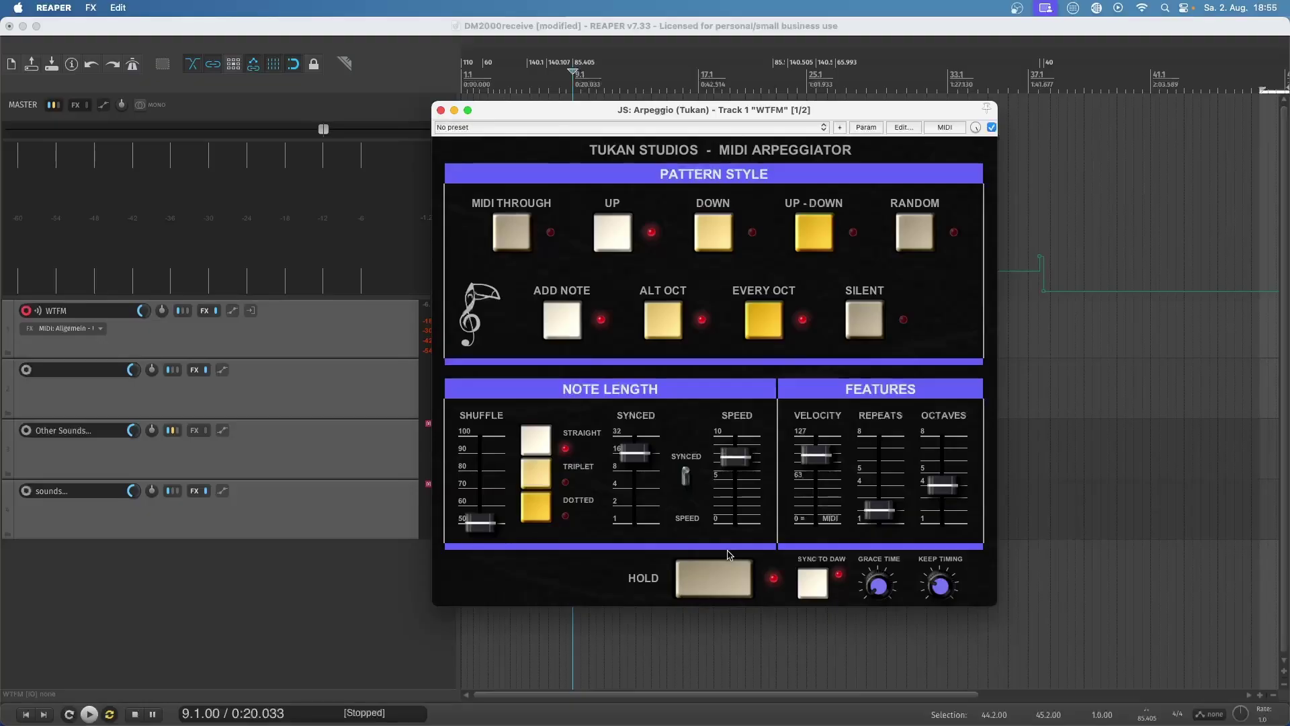
left_click(727, 557)
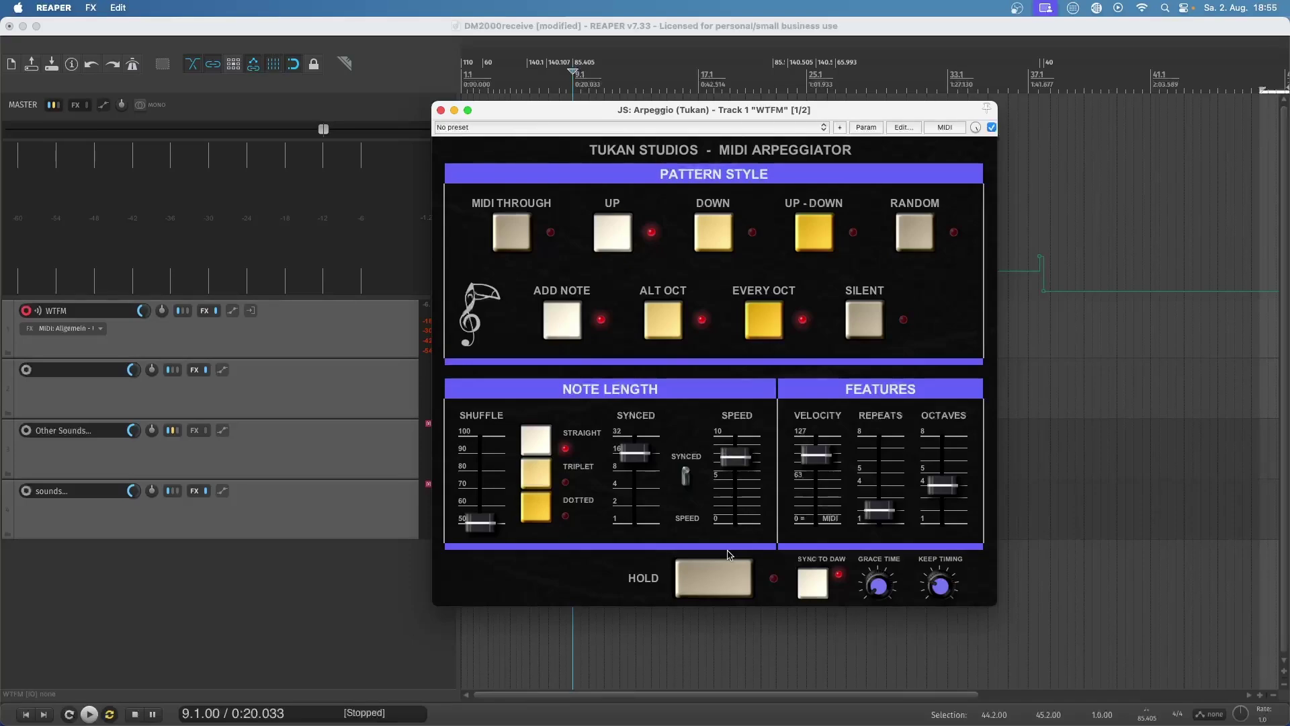
left_click(727, 557)
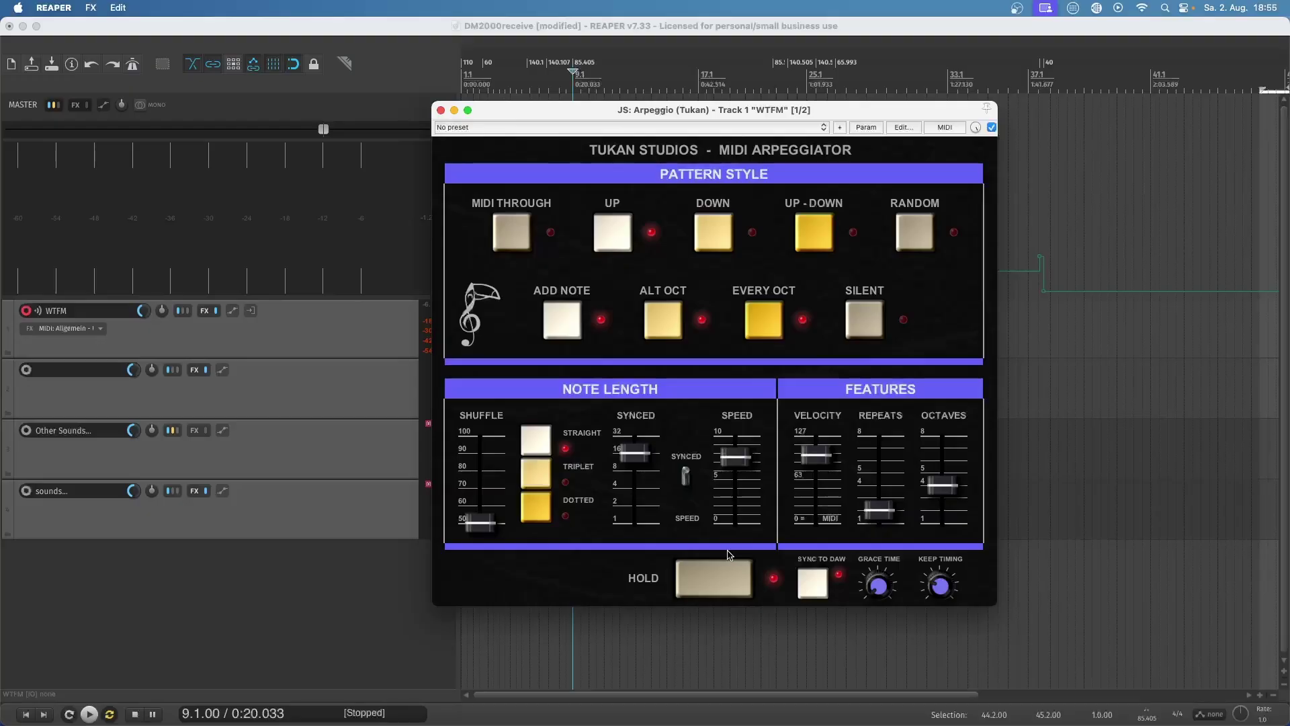
left_click(728, 556)
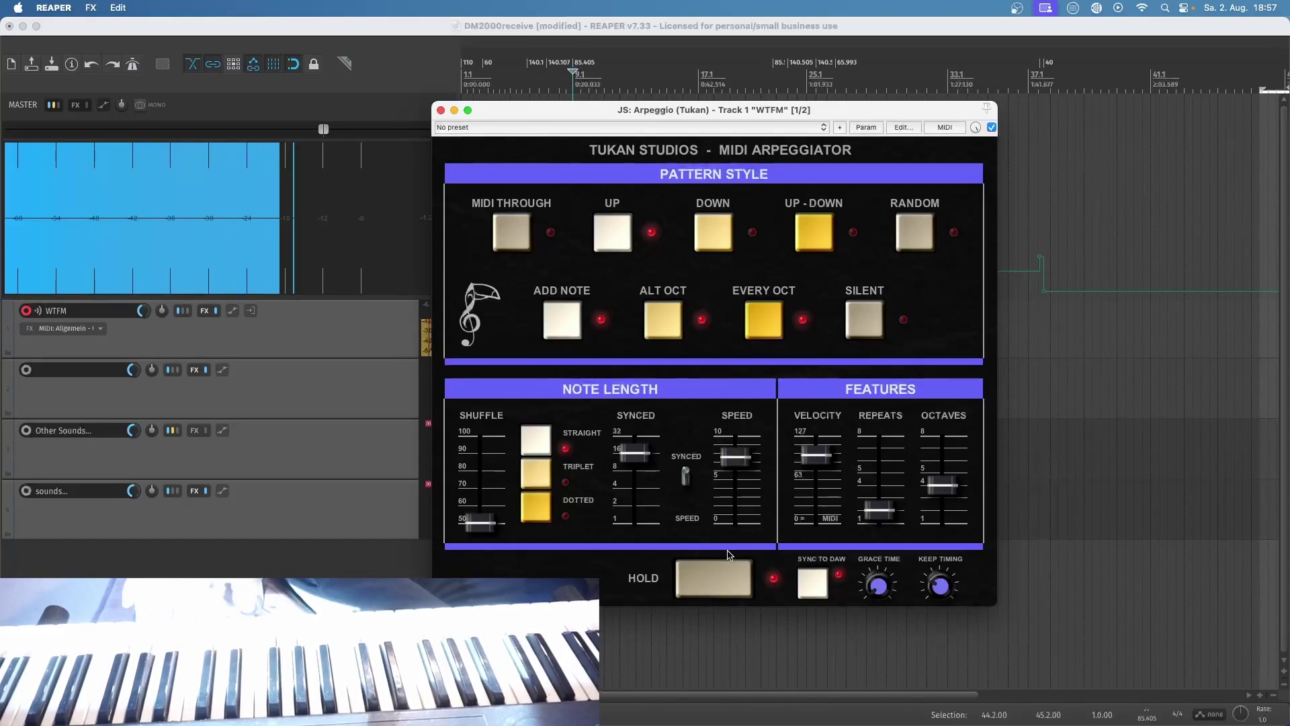
Step: Move the SYNCED slider from 16 down to 4, then back up to 8
mouse_move(819, 602)
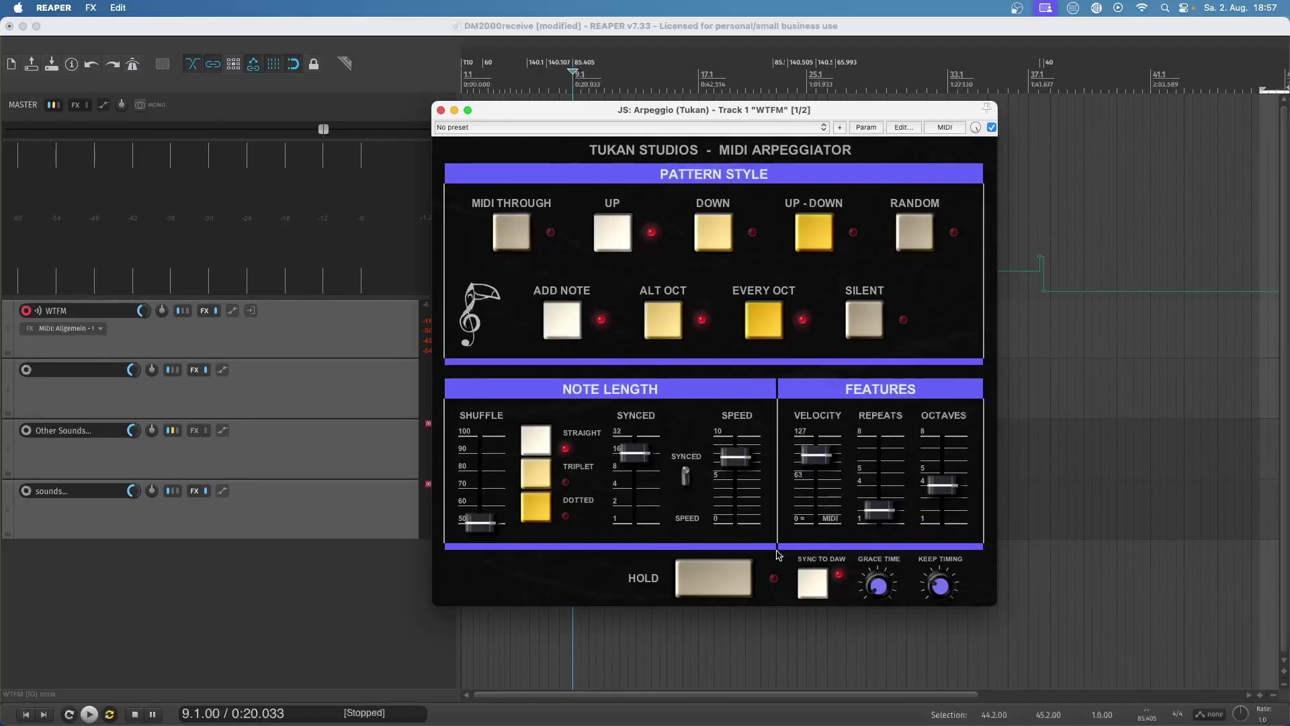
left_click_drag(636, 454, 642, 490)
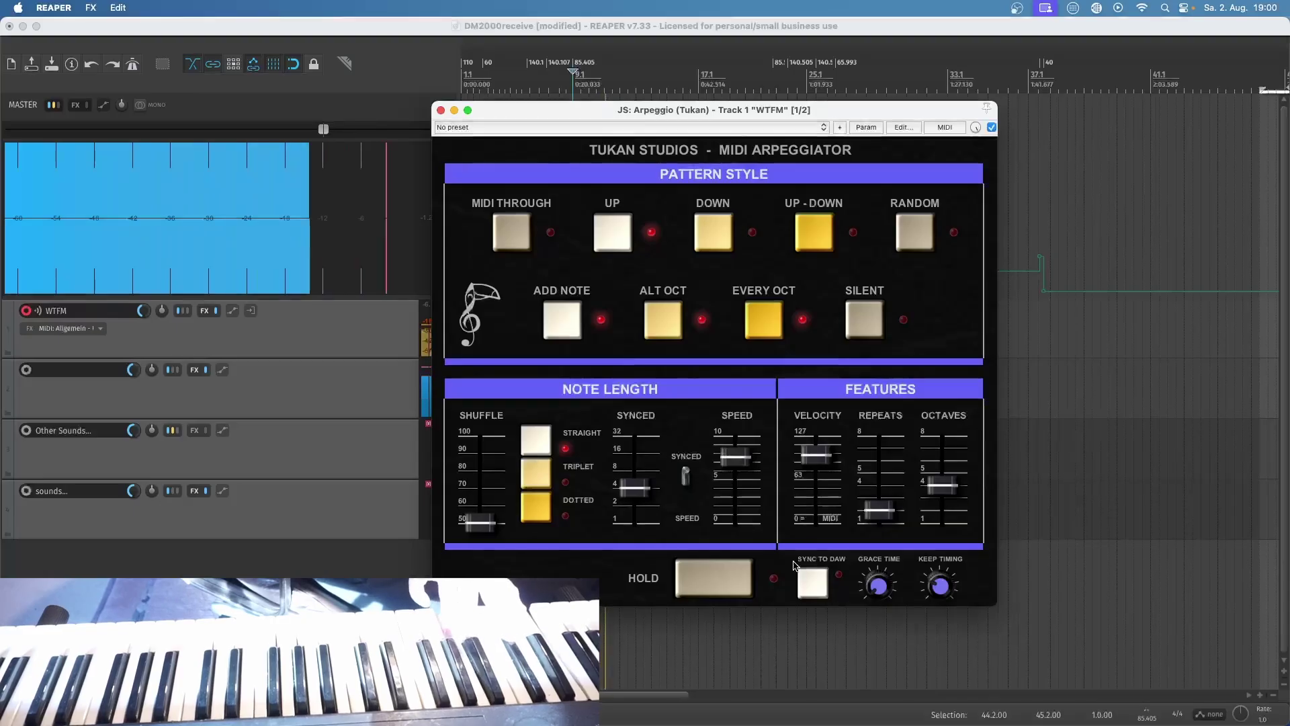
left_click_drag(635, 489, 638, 471)
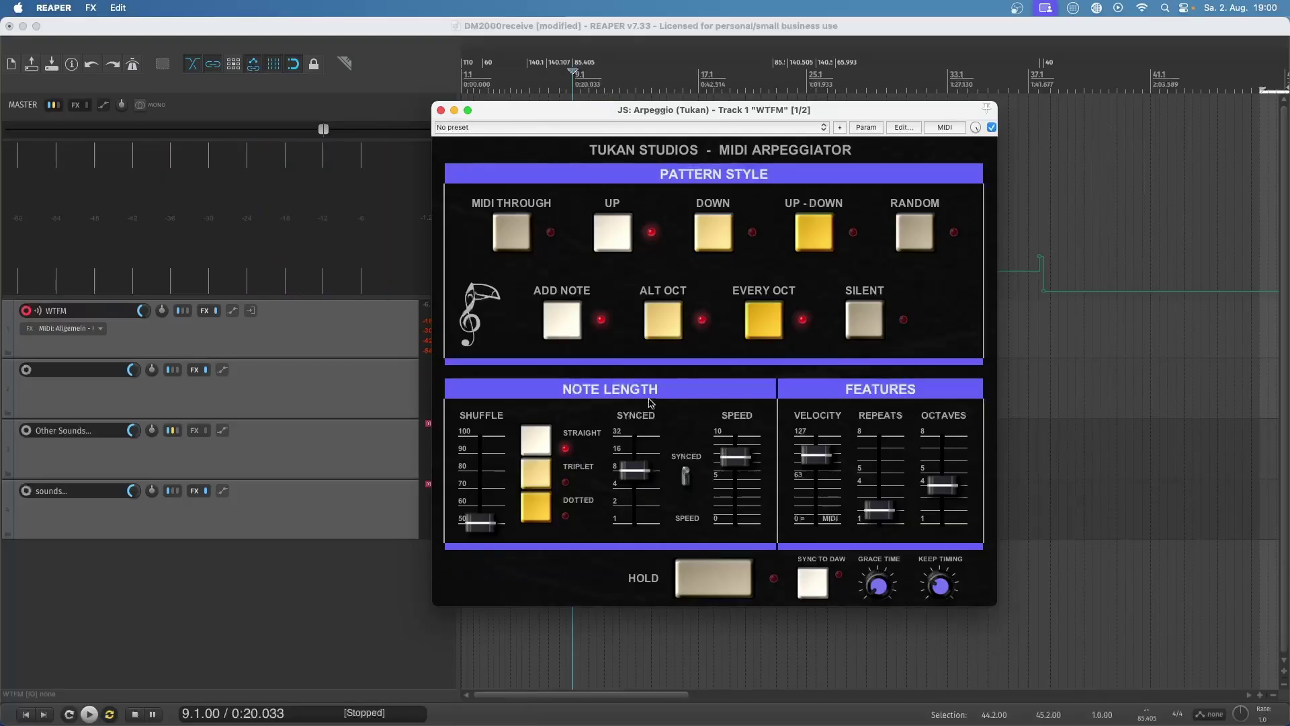
Step: Open the 01-WTFM-MIDI take in the MIDI editor and zoom in on the note starts
left_click(644, 344)
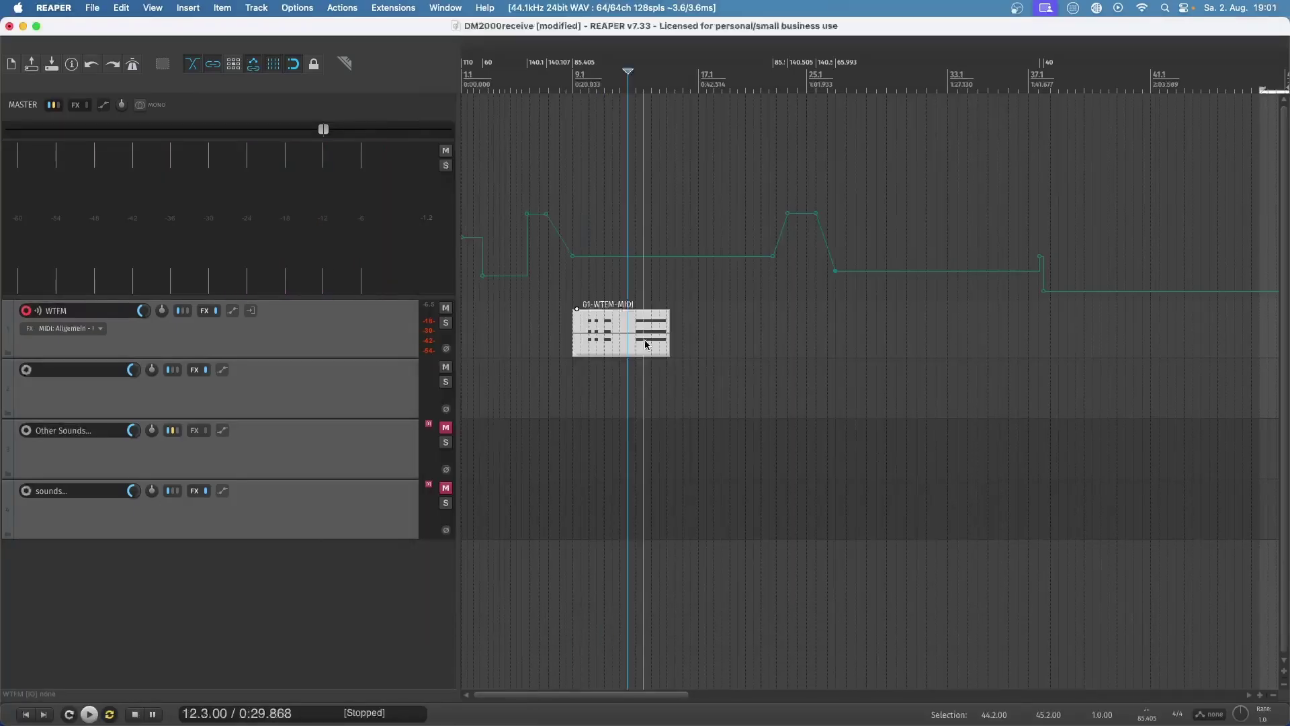
double_click(643, 340)
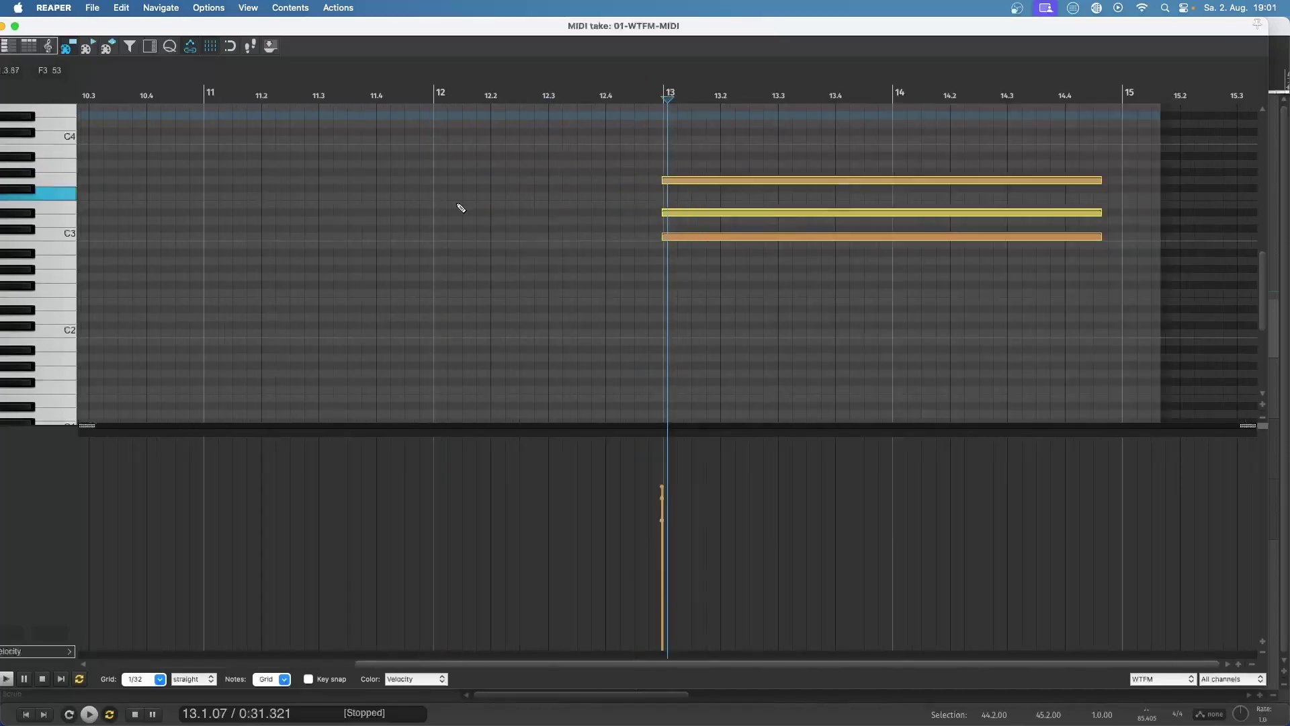
scroll(461, 208, "up", 10)
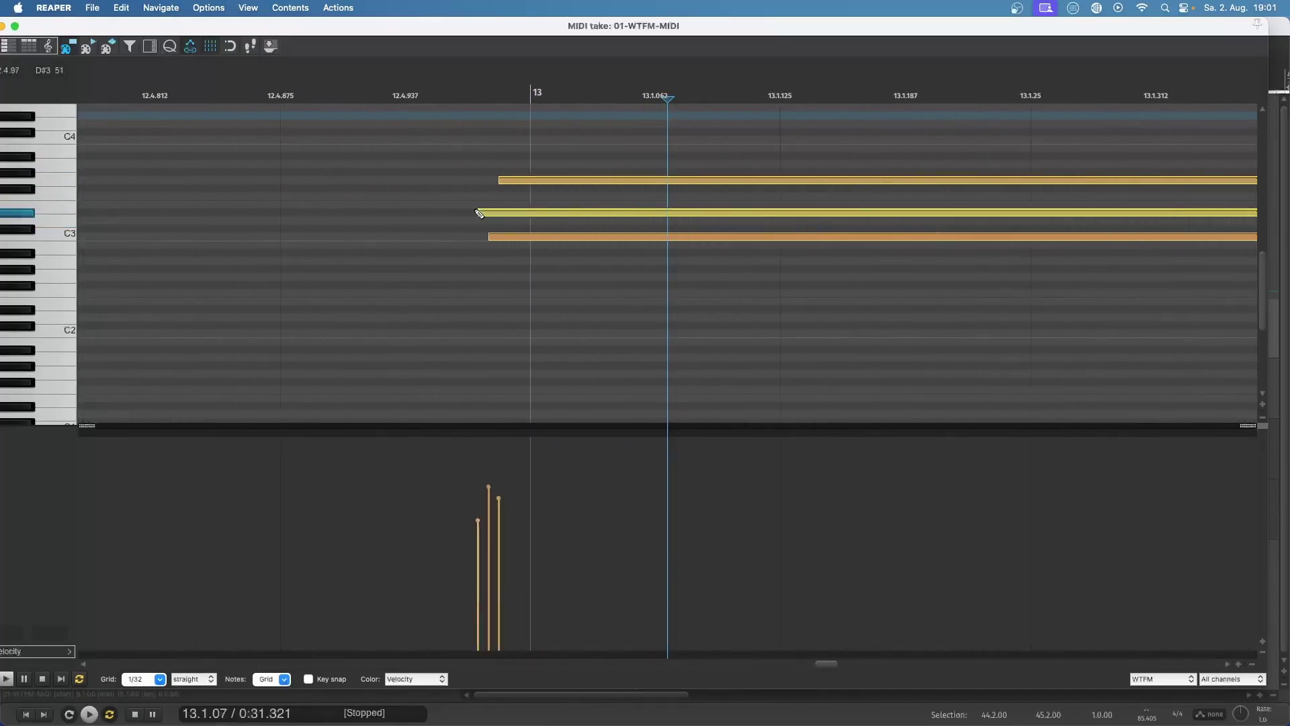
scroll(479, 214, "up", 5)
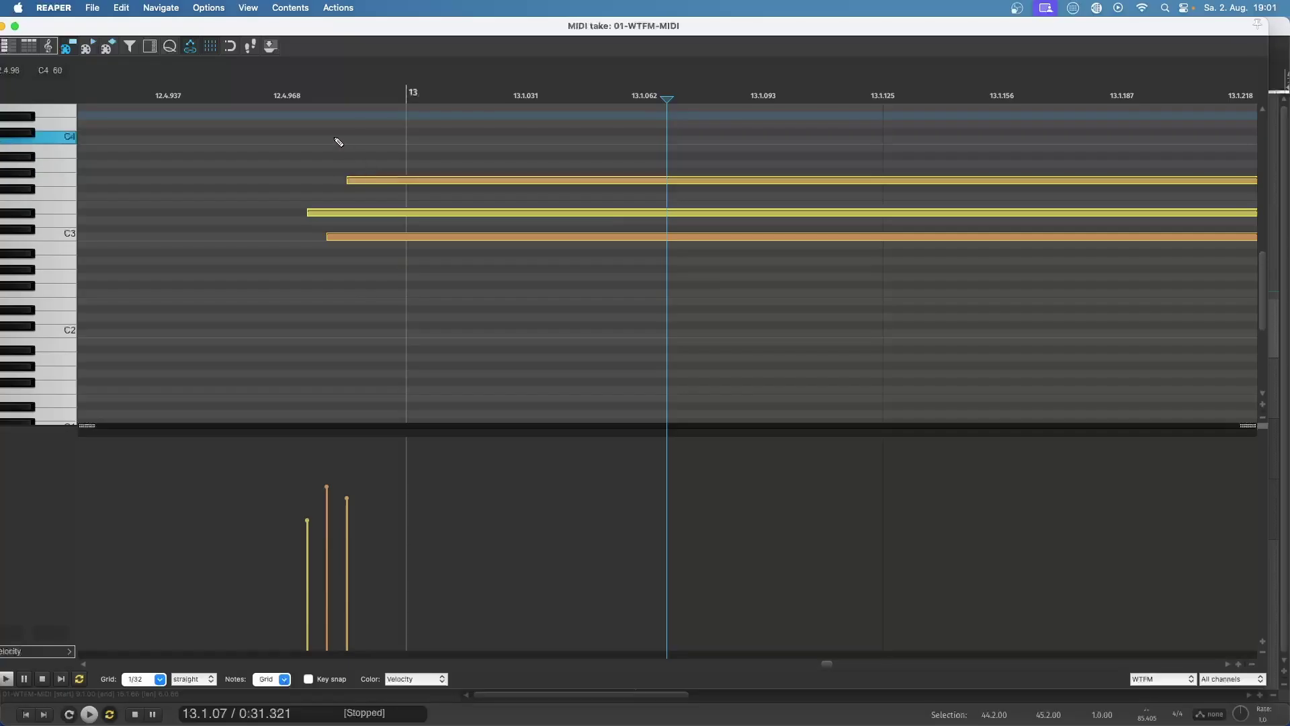
Step: Select the time range 12.4.97 to 12.4.99 over the staggered note starts, then close the editor
left_click(302, 99)
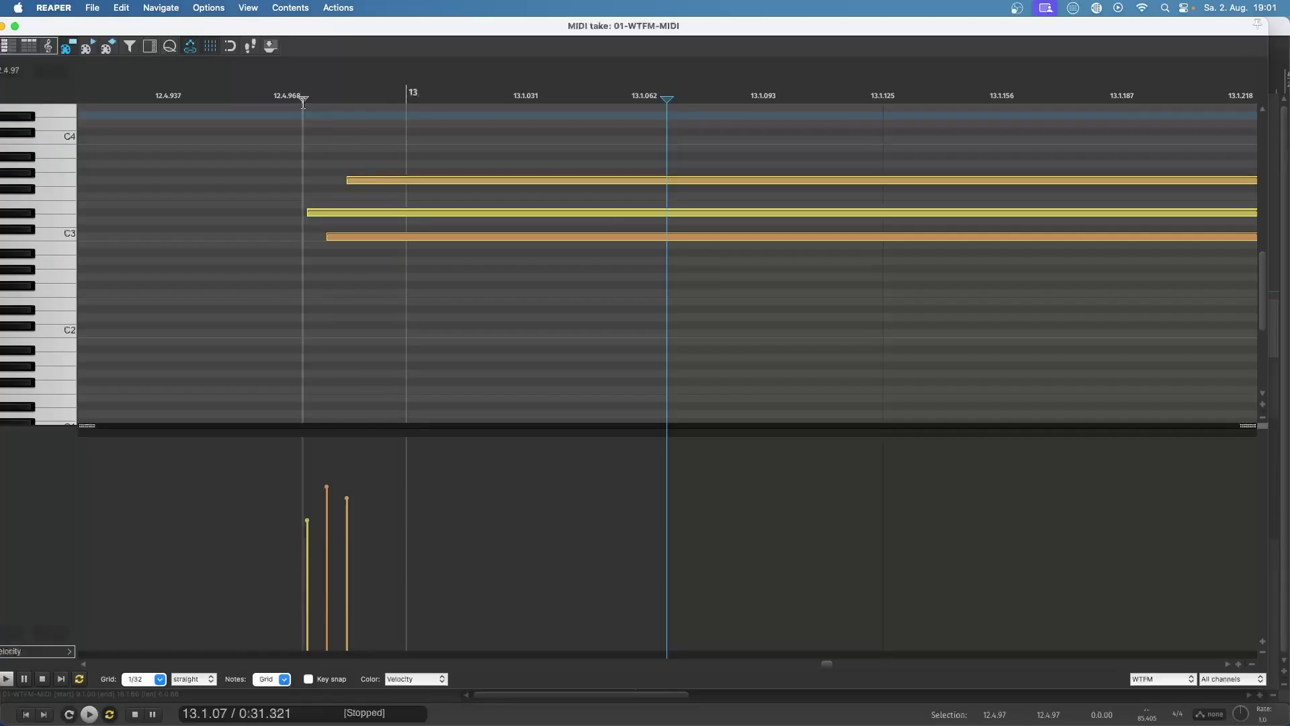
left_click_drag(303, 102, 380, 105)
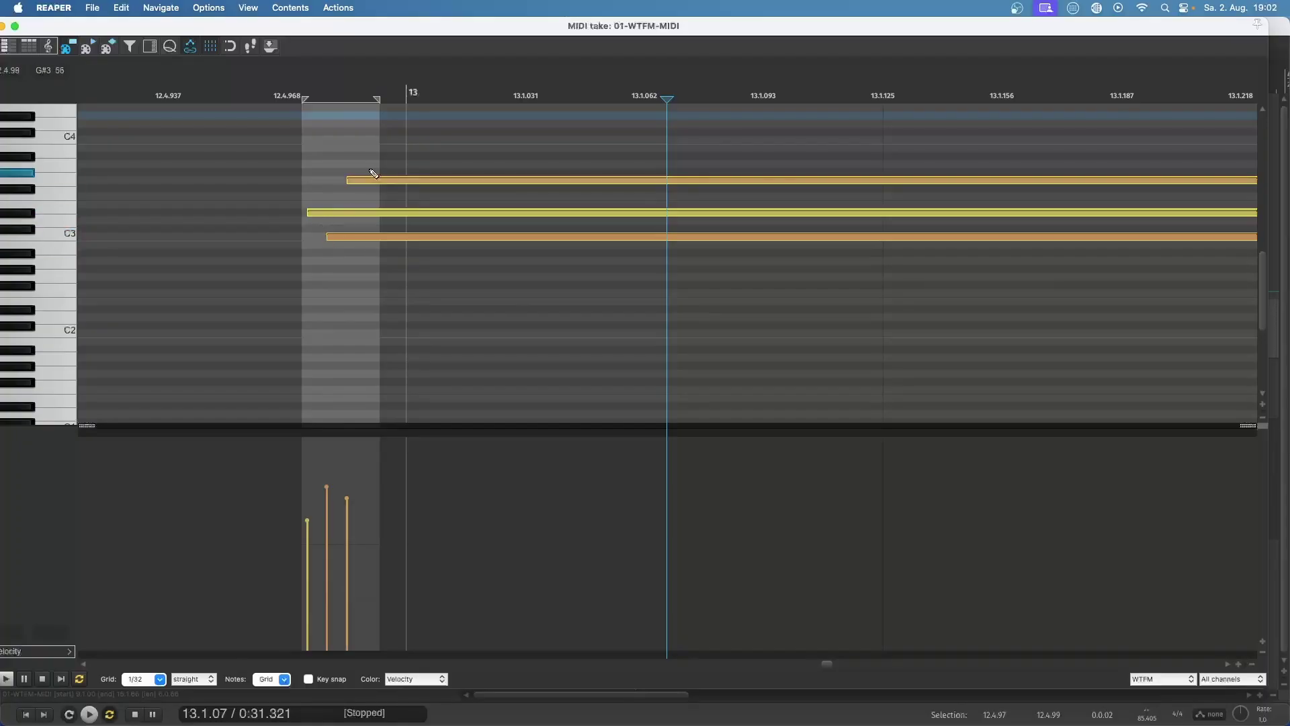
left_click_drag(3, 31, 97, 39)
left_click(84, 33)
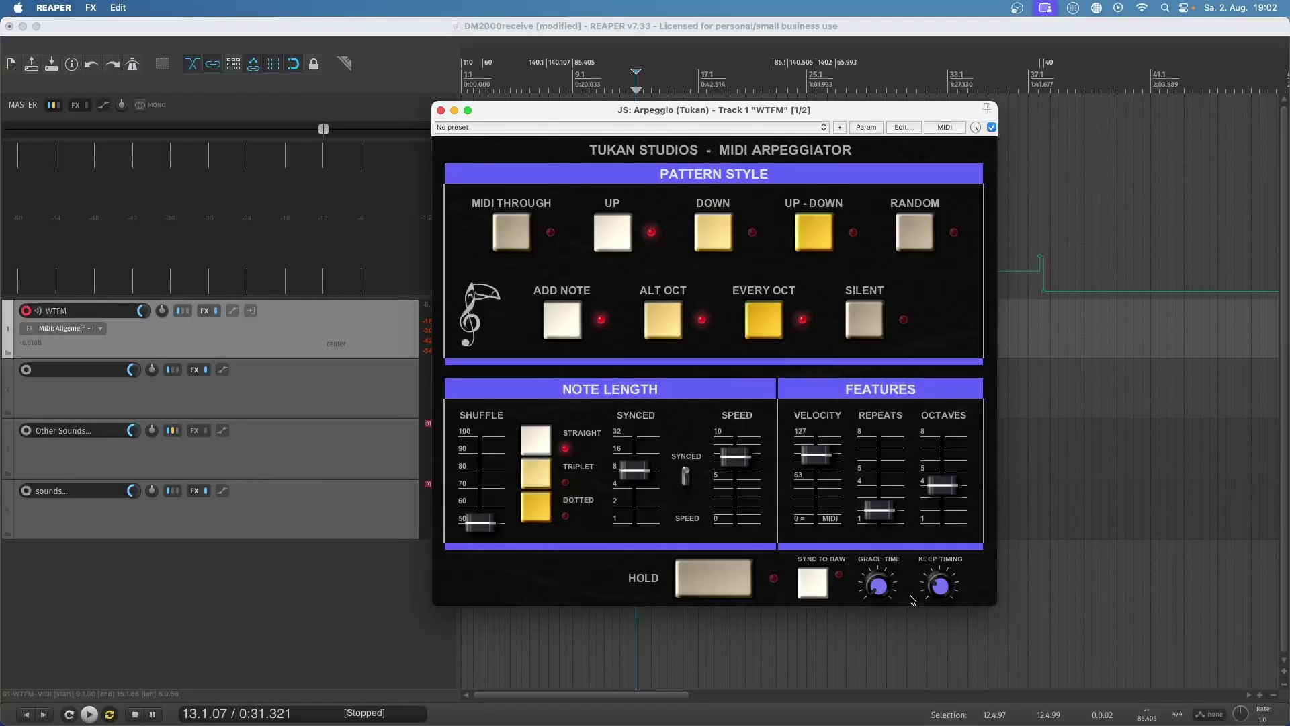
Step: Drag the Synced slider down from 8 toward 4 and set the Keep Timing knob to 0
left_click_drag(647, 471, 650, 497)
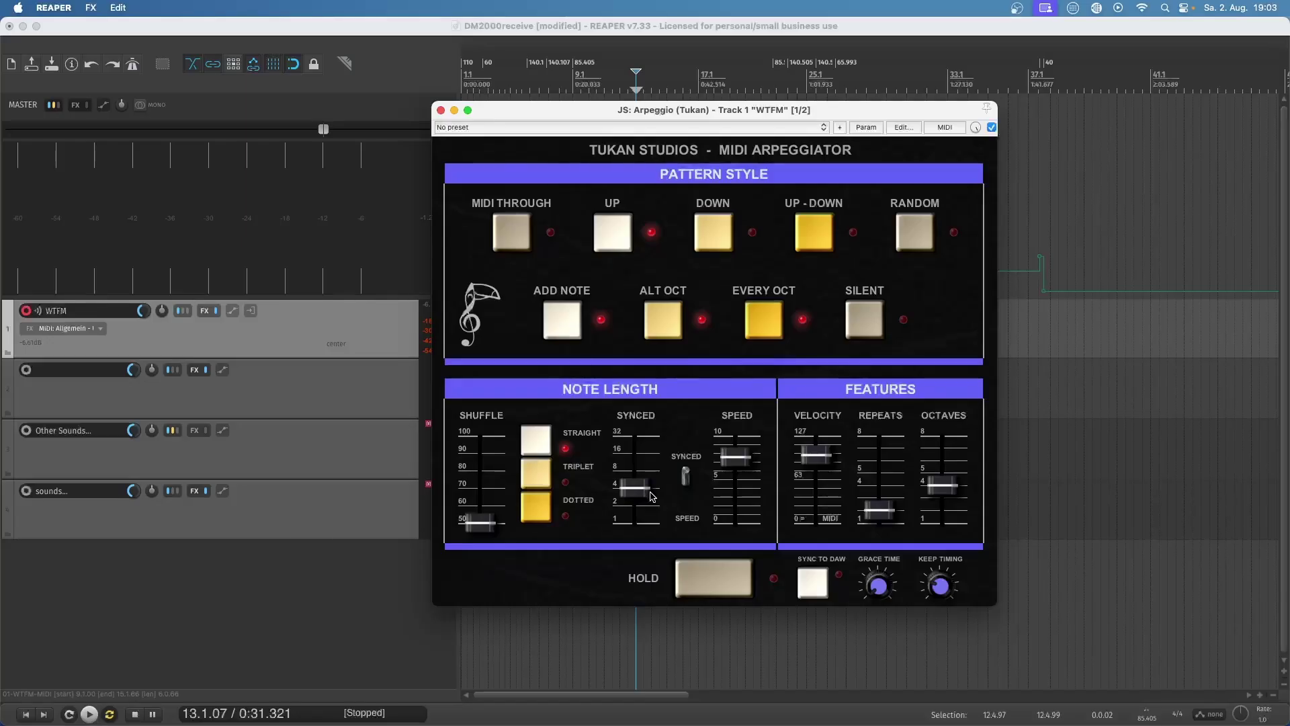
mouse_move(866, 562)
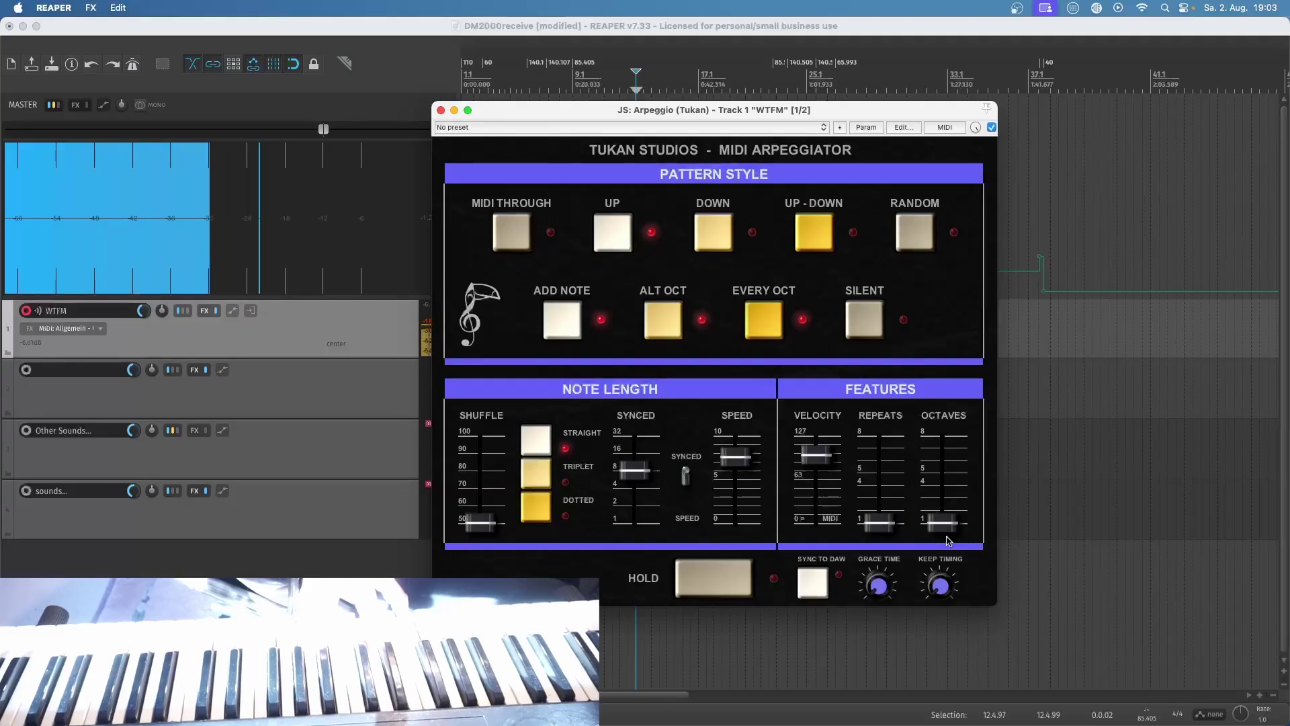
mouse_move(954, 589)
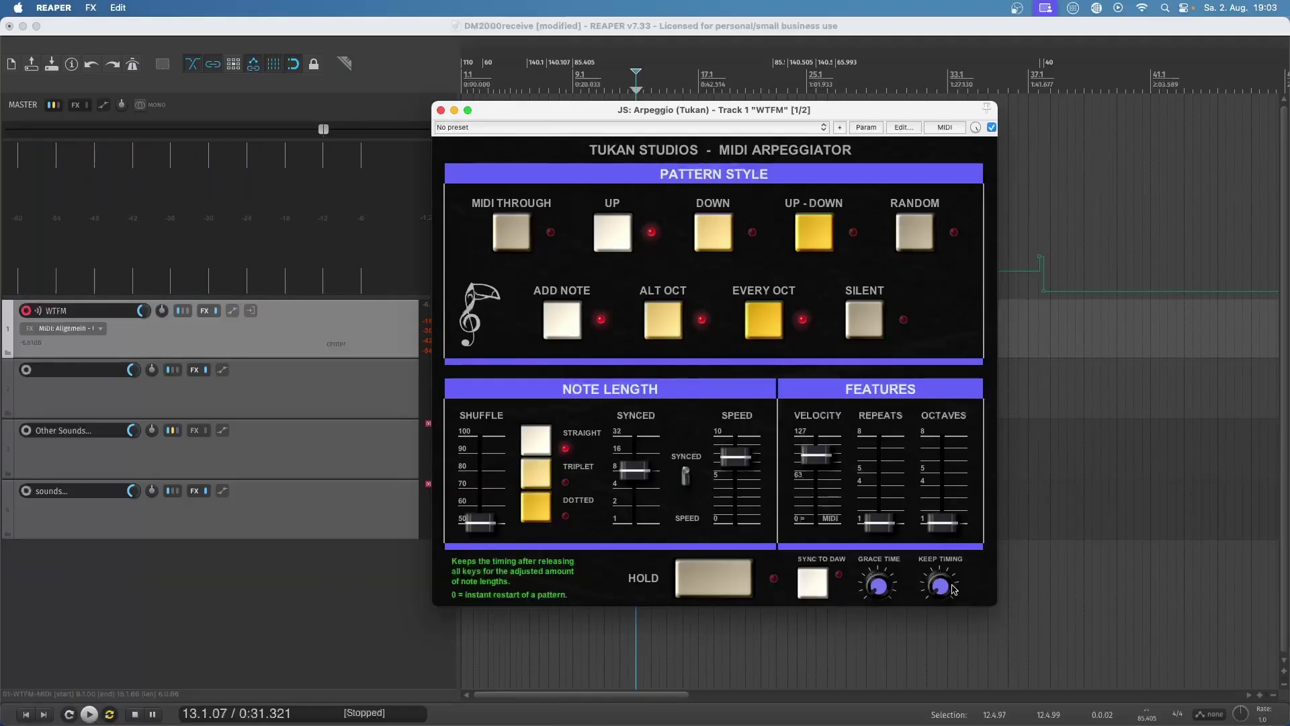
mouse_move(954, 590)
left_mouse_down()
mouse_move(949, 600)
mouse_move(945, 569)
left_mouse_up()
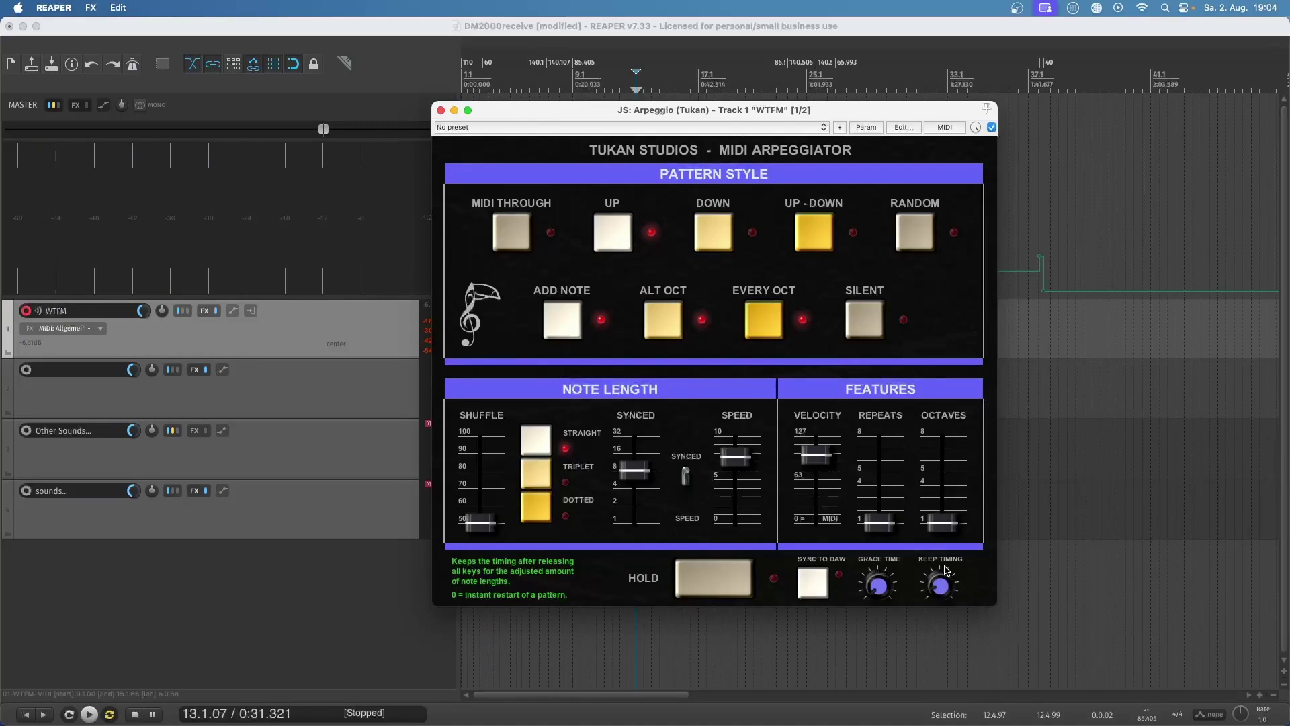